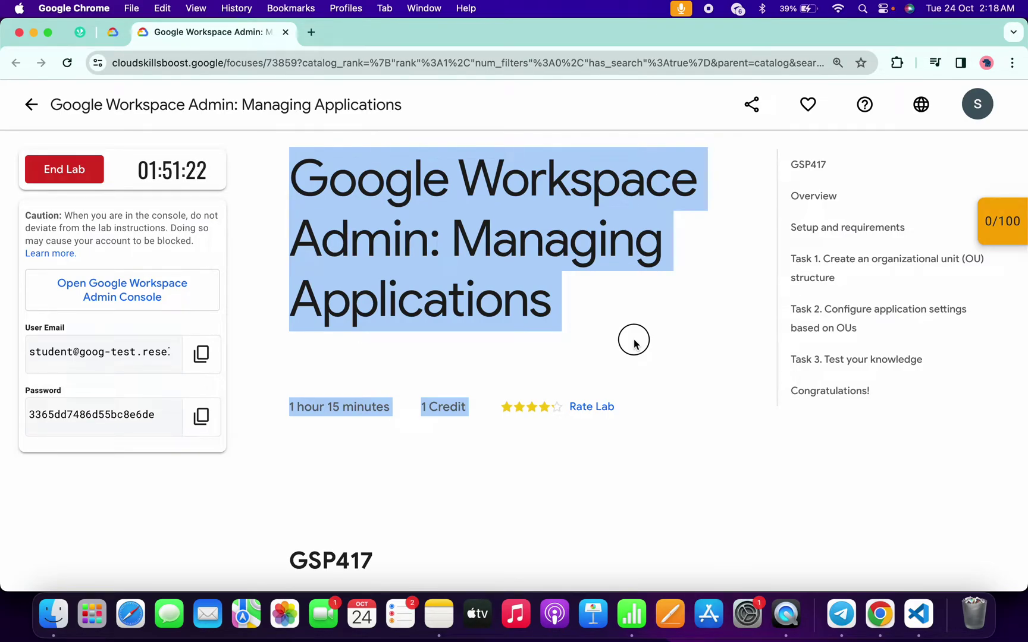
Verify ownership of the primary domain, bringing setup progress to 33%.
{"action": "key", "text": "ctrl+Right"}
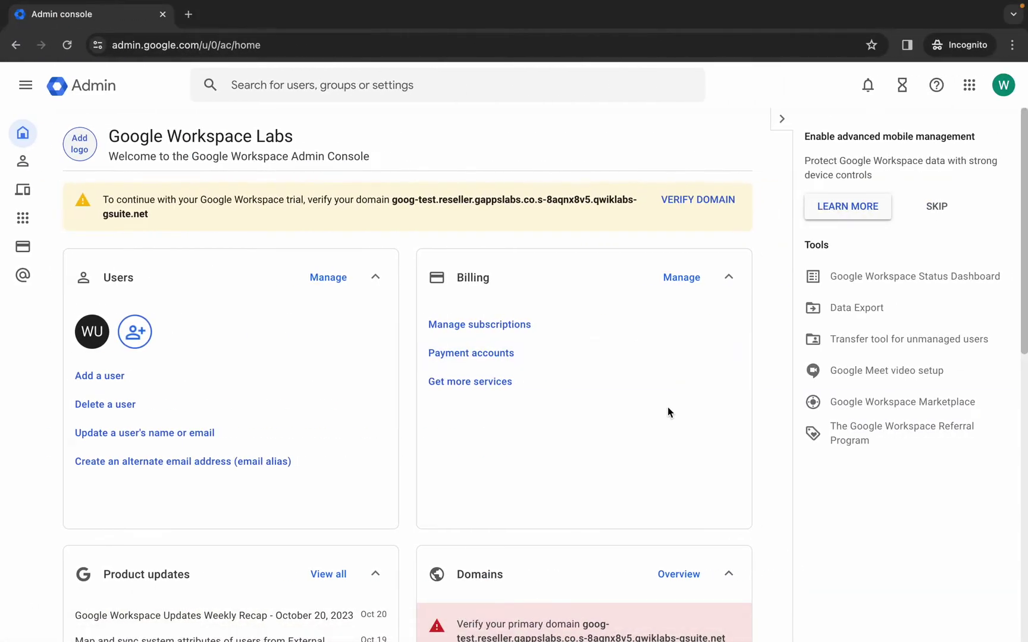
{"action": "scroll", "coordinate": [667, 407], "scroll_direction": "down", "scroll_amount": 4}
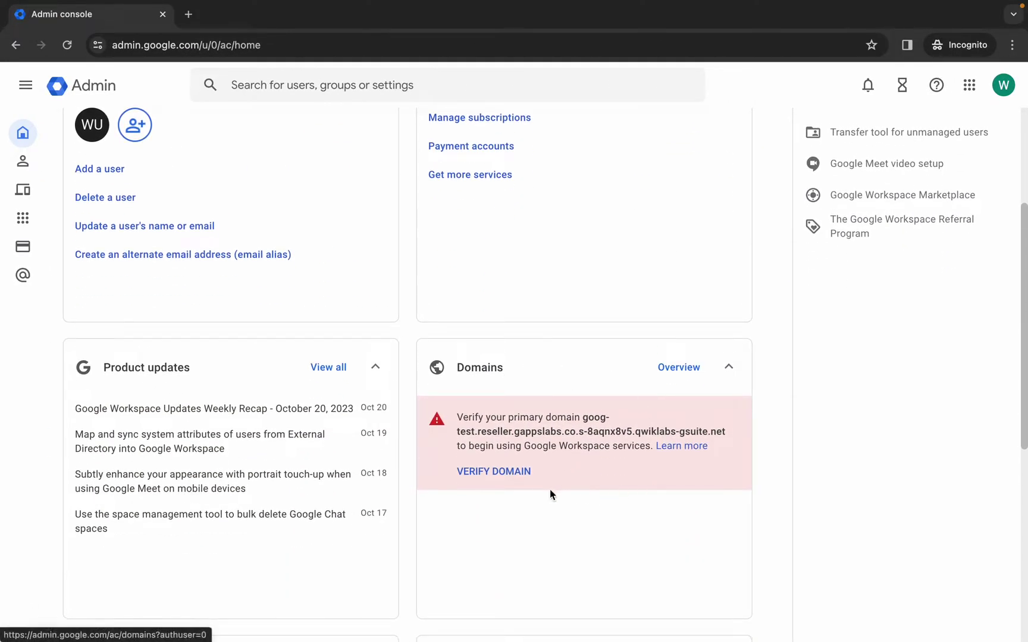
{"action": "left_click", "coordinate": [492, 473]}
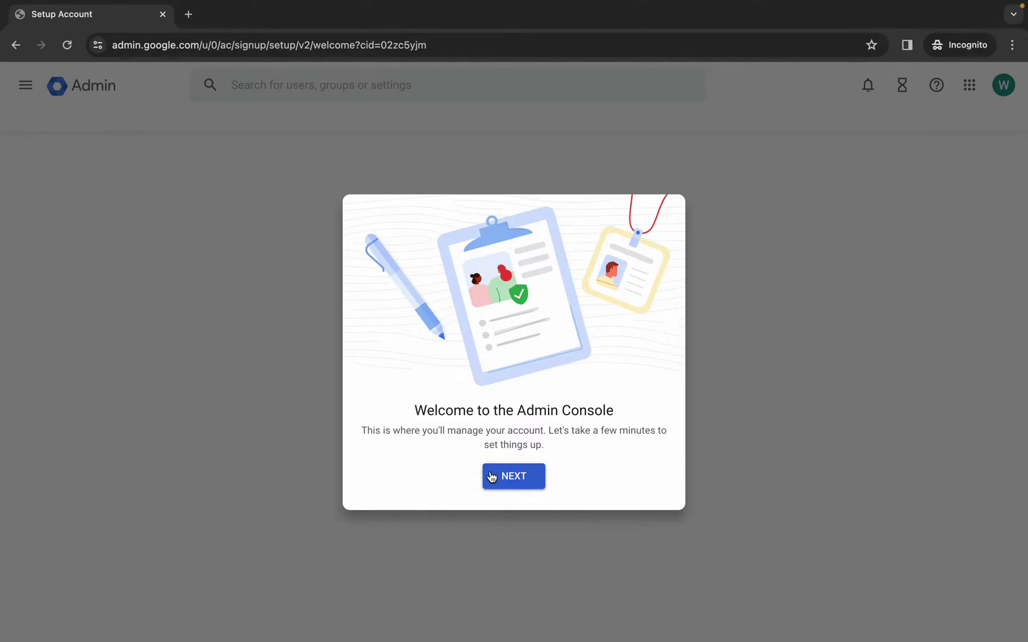
{"action": "left_click", "coordinate": [492, 477]}
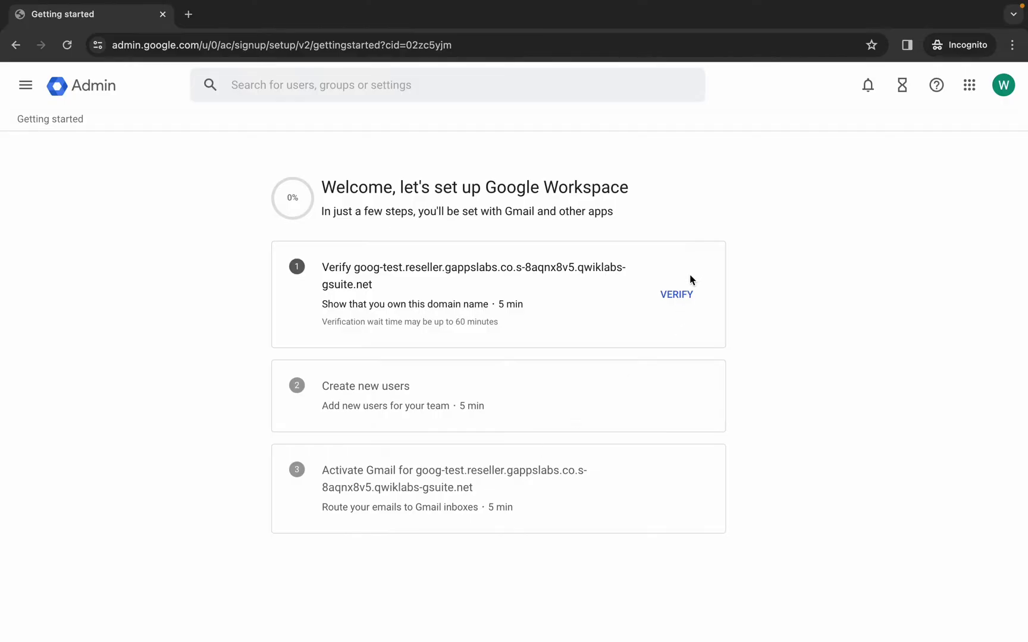
{"action": "left_click", "coordinate": [677, 294]}
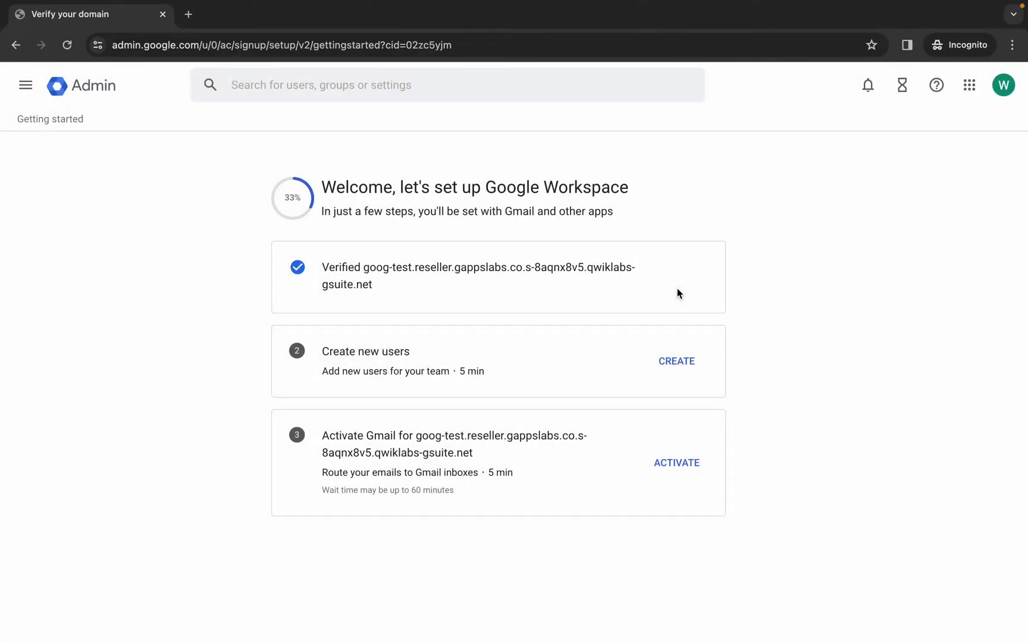
Go to Directory > Organizational units and create the Marketing unit, copying its name from the lab.
{"action": "left_click", "coordinate": [25, 85]}
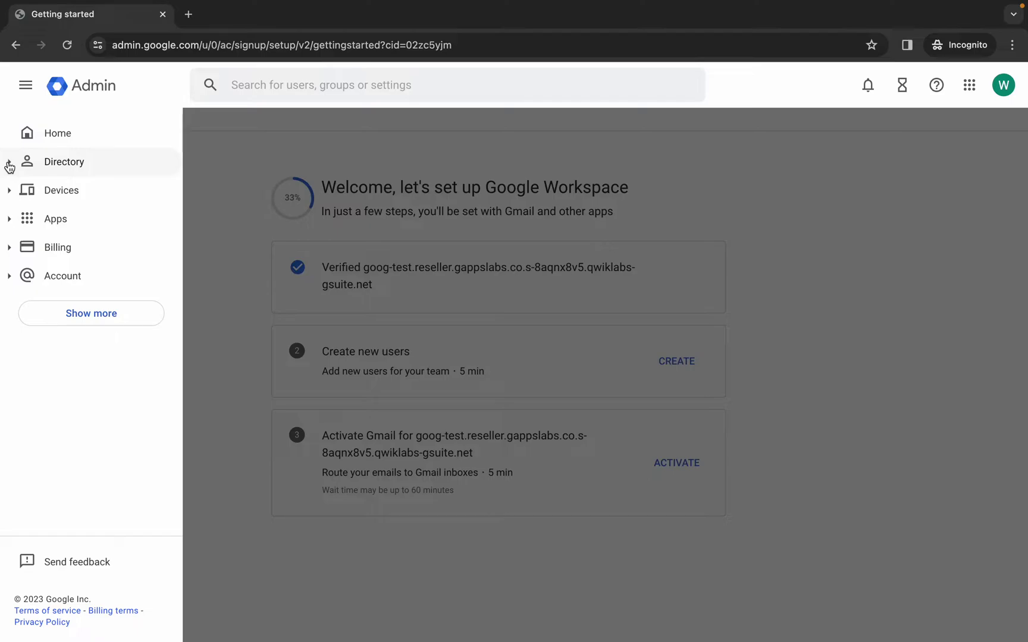
{"action": "left_click", "coordinate": [9, 164]}
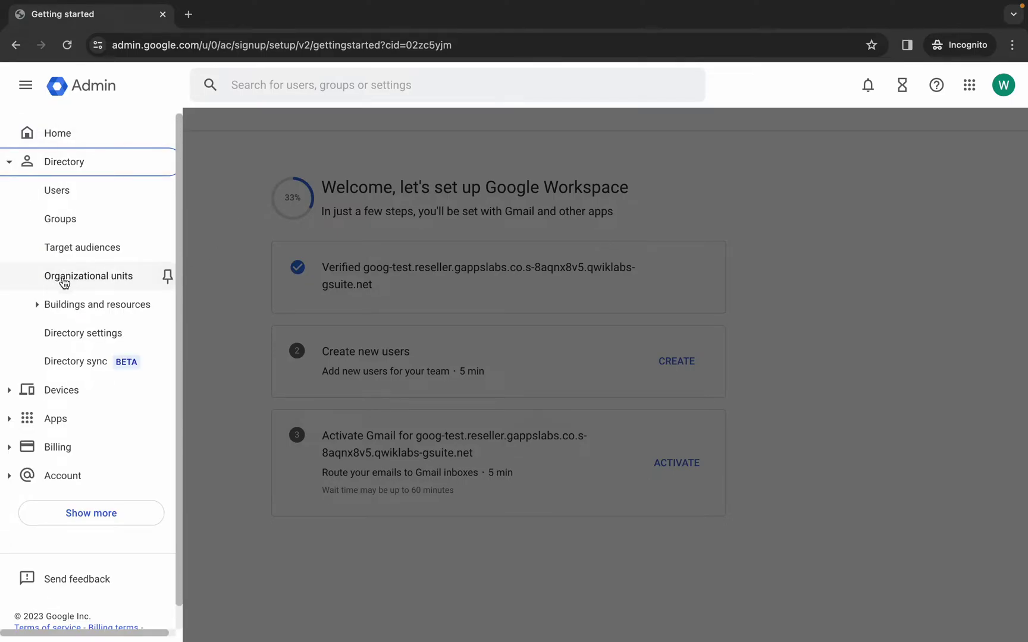
{"action": "left_click", "coordinate": [84, 280]}
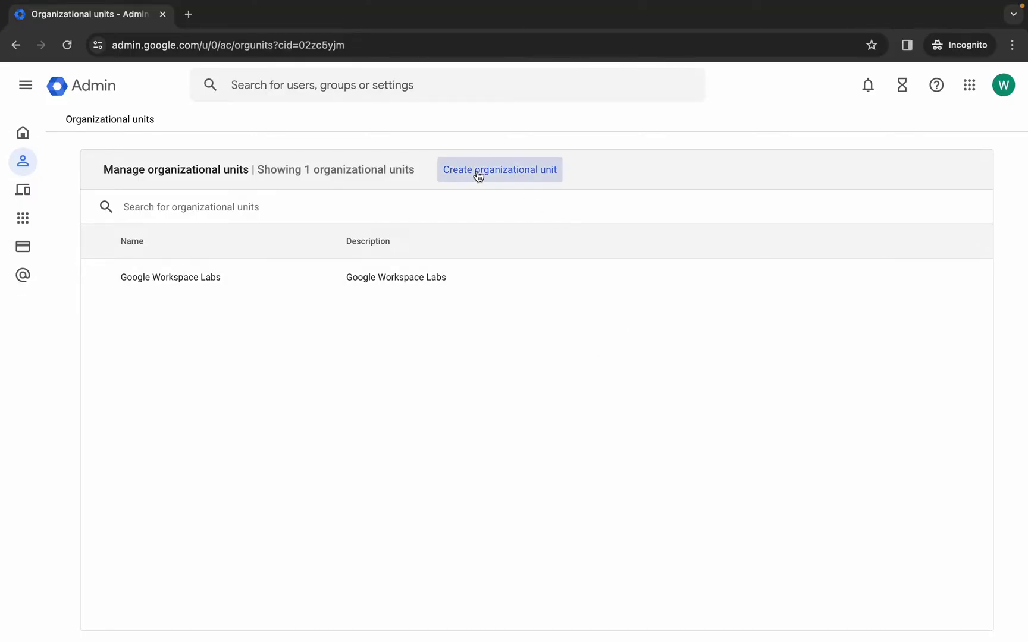
{"action": "left_click", "coordinate": [477, 172]}
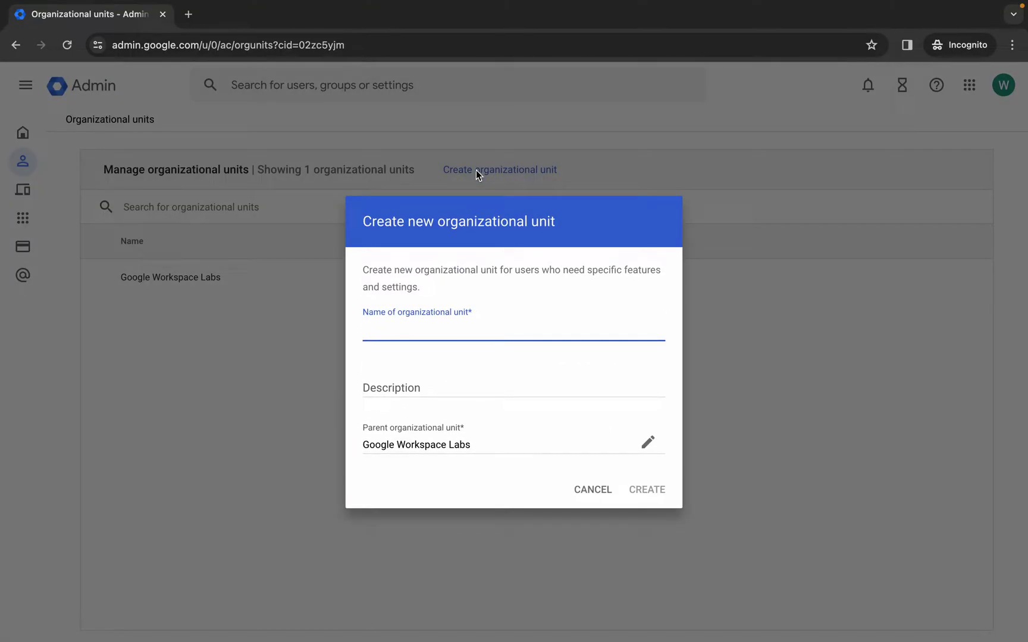
{"action": "key", "text": "ctrl+Left"}
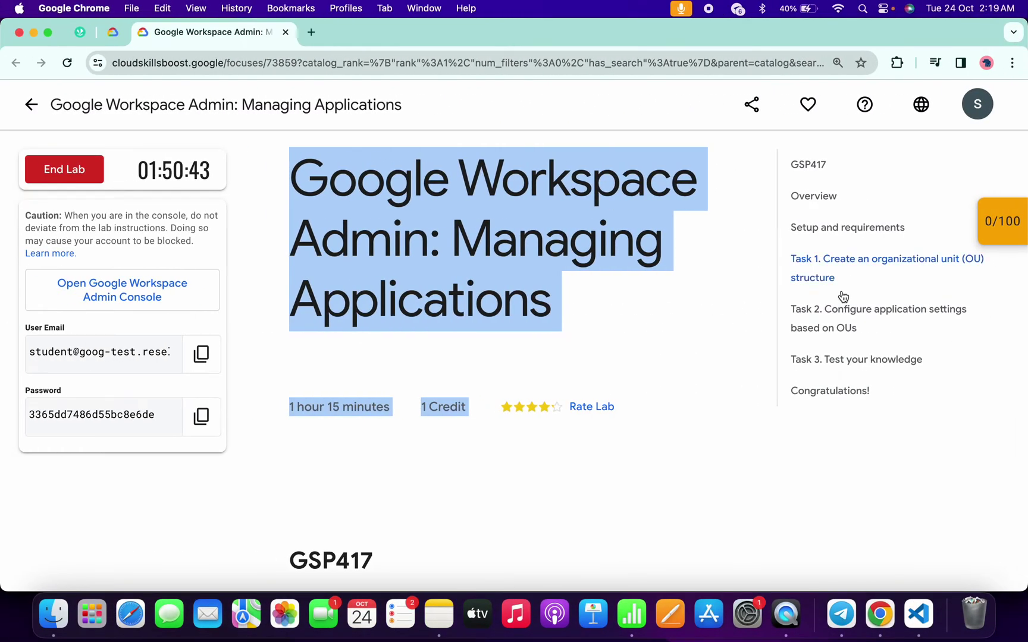
{"action": "left_click", "coordinate": [809, 279]}
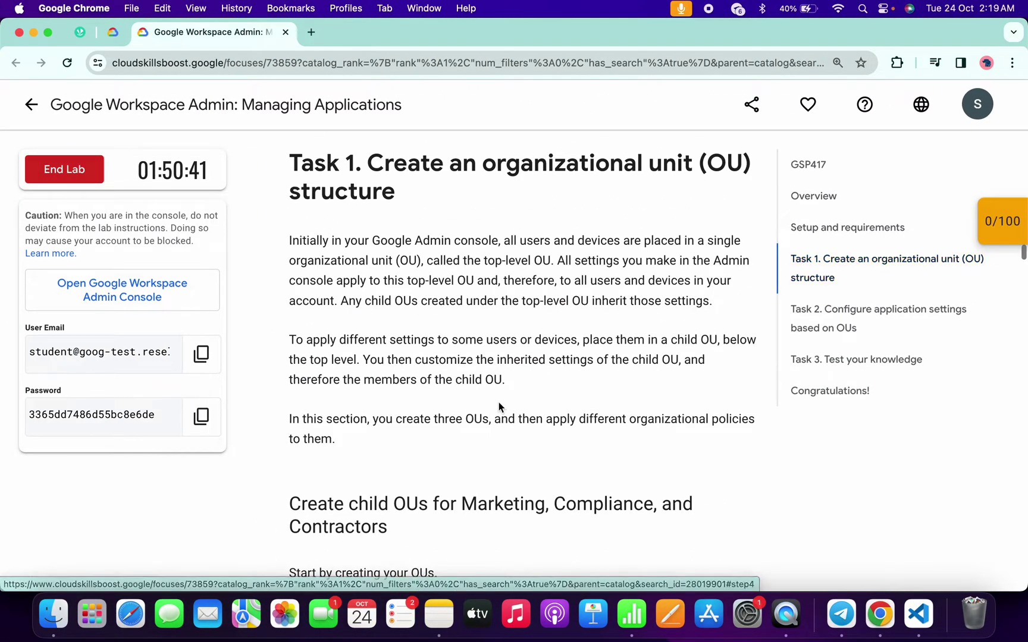
{"action": "scroll", "coordinate": [500, 405], "scroll_direction": "down", "scroll_amount": 6}
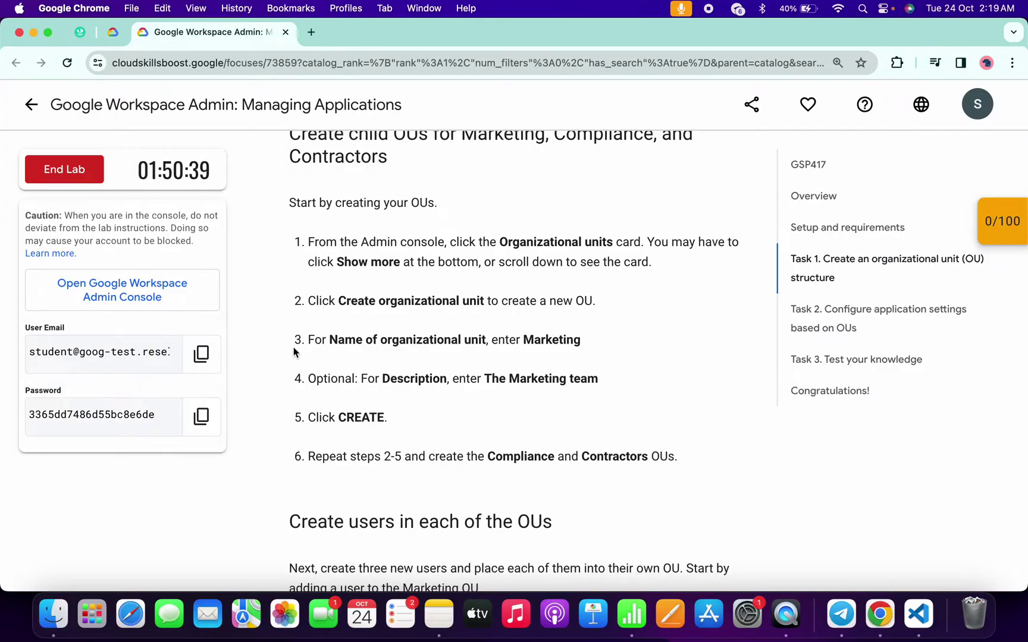
{"action": "double_click", "coordinate": [545, 340]}
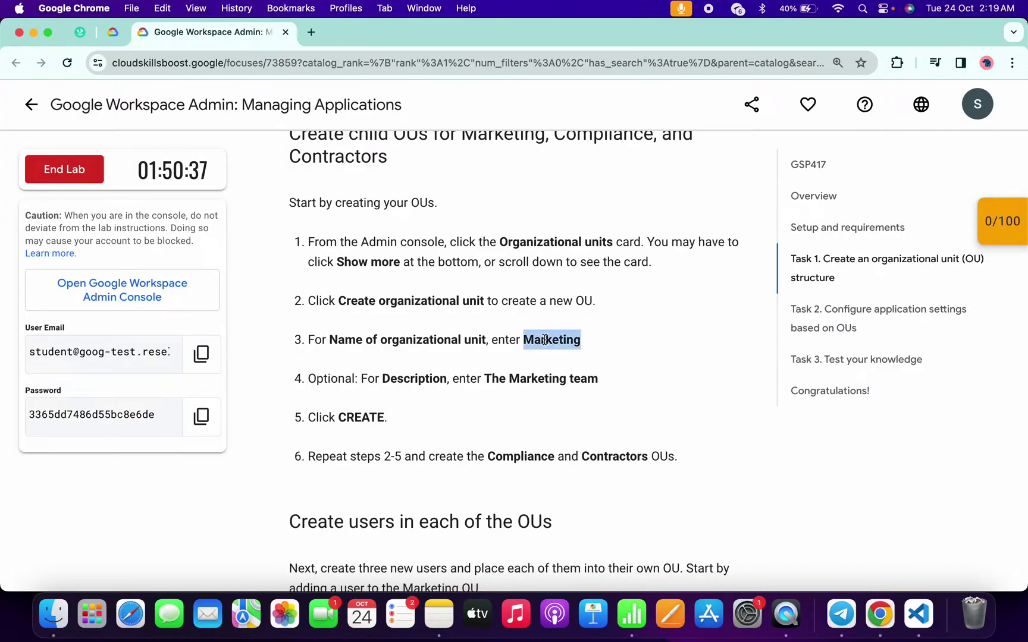
{"action": "key", "text": "super+c"}
{"action": "key", "text": "ctrl+Right"}
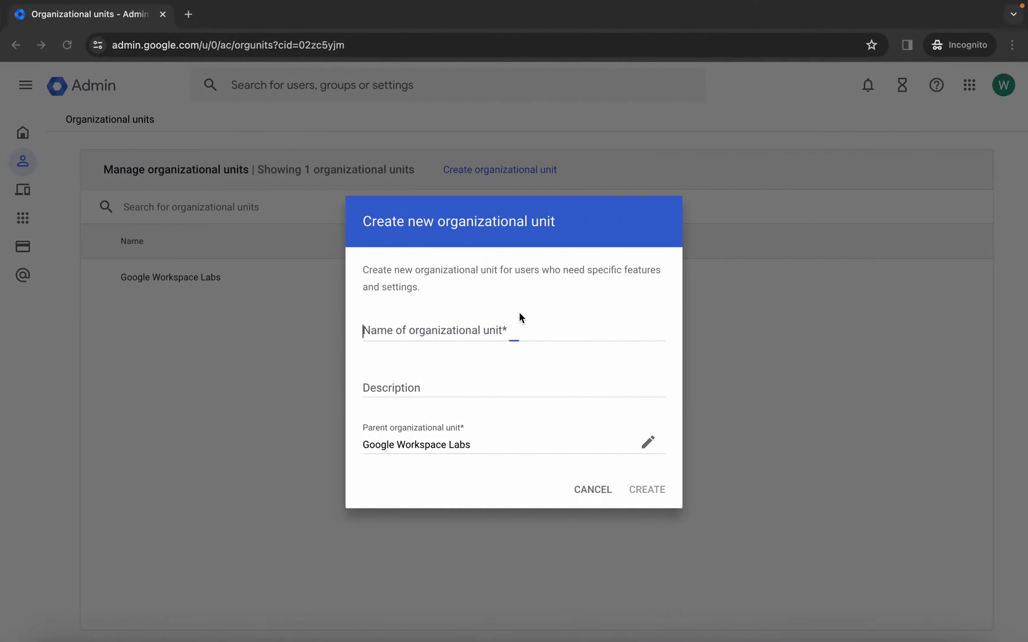
{"action": "left_click", "coordinate": [518, 317]}
{"action": "key", "text": "super+v"}
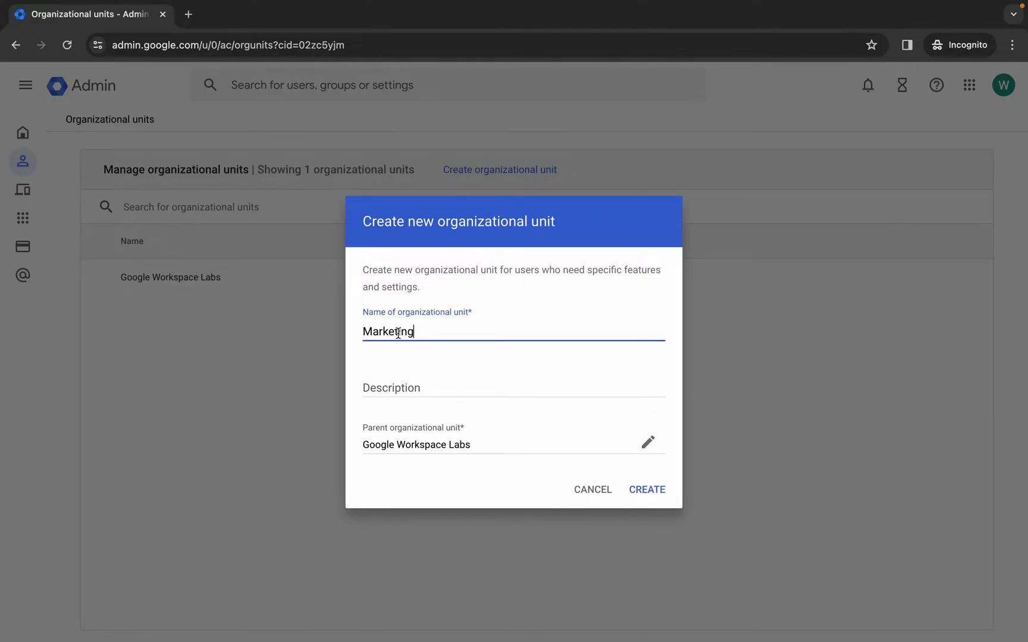
{"action": "left_click", "coordinate": [644, 500]}
Create the Compliance and Contractors organizational units the same way.
{"action": "key", "text": "ctrl+Left"}
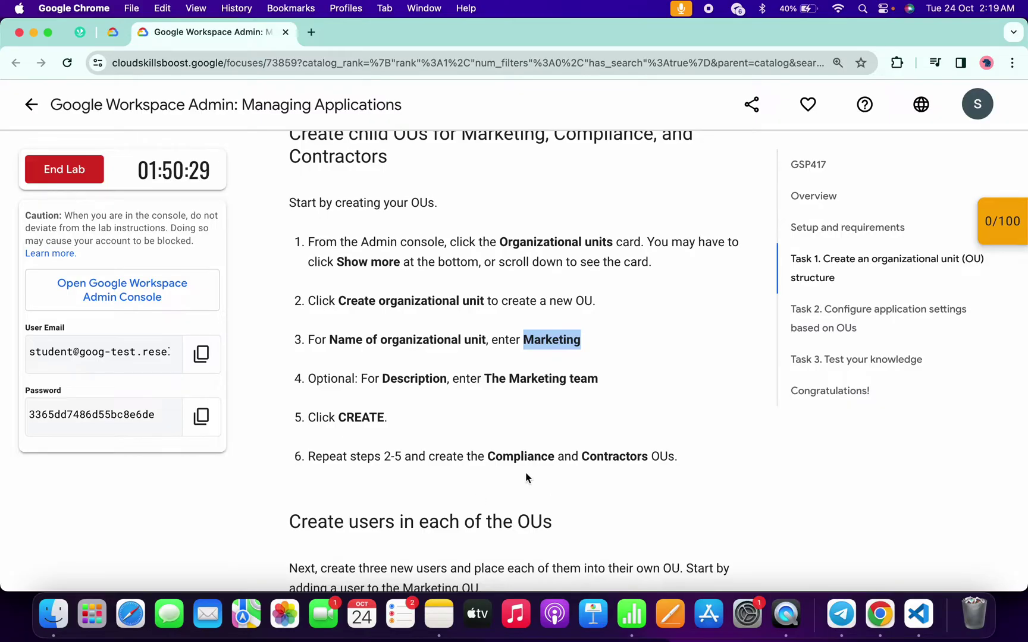
{"action": "double_click", "coordinate": [514, 456]}
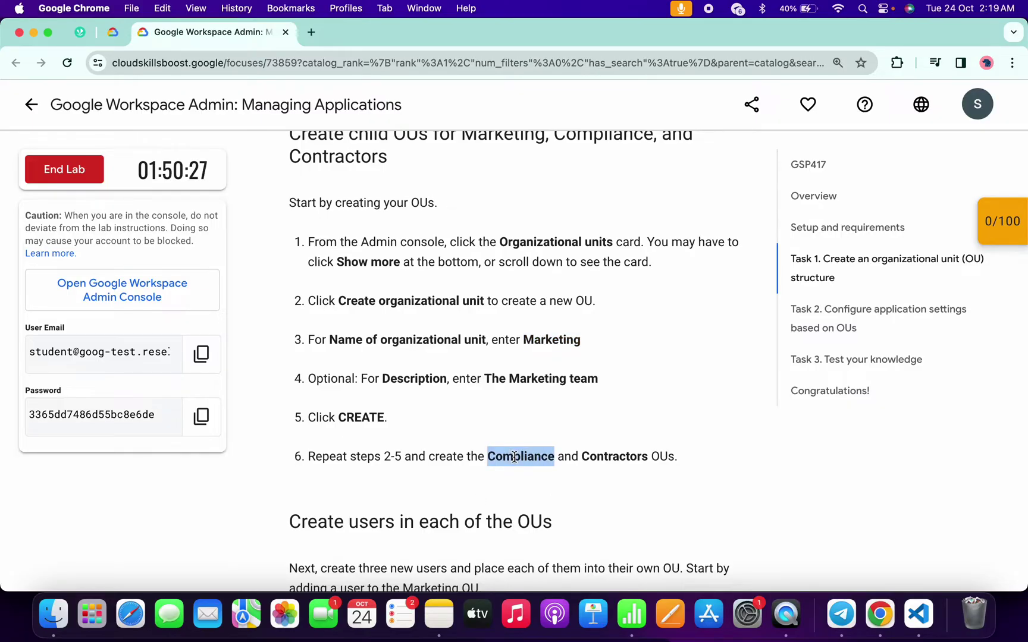
{"action": "key", "text": "ctrl+Right"}
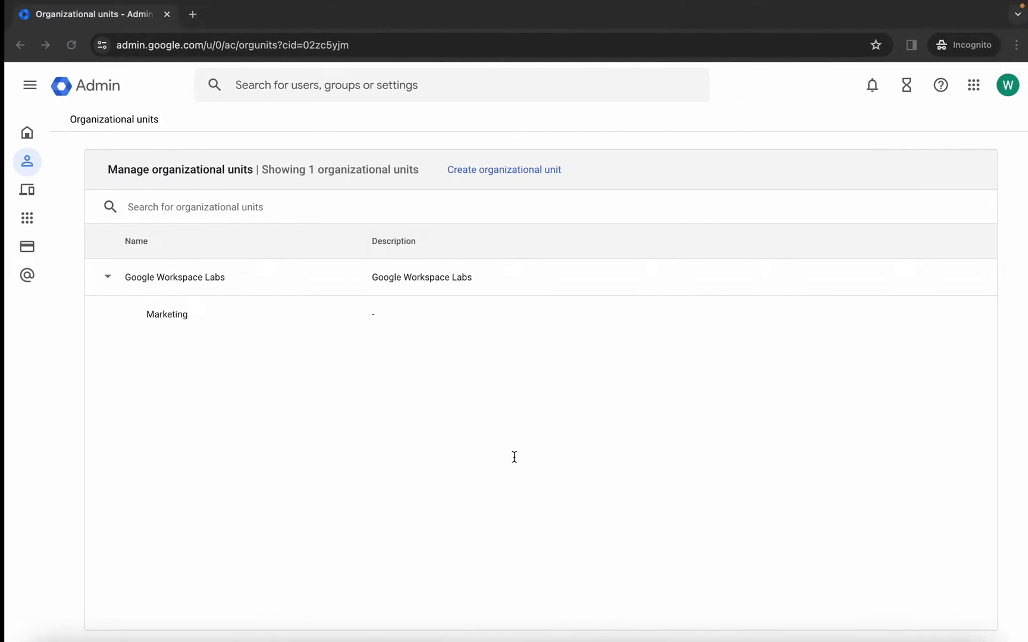
{"action": "left_click", "coordinate": [498, 178]}
{"action": "key", "text": "ctrl+v"}
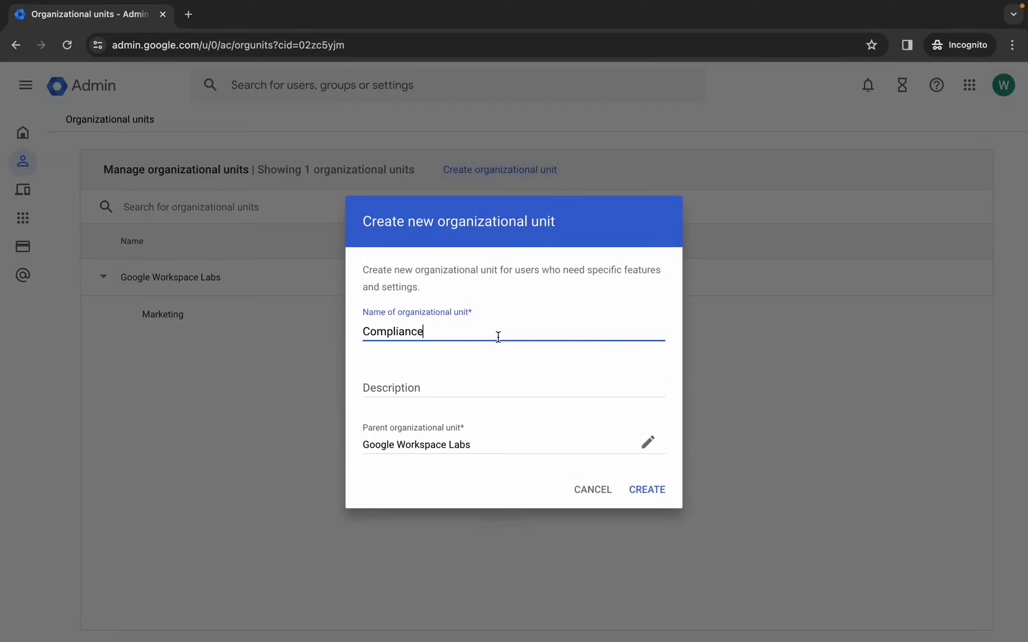
{"action": "left_click", "coordinate": [648, 491]}
{"action": "key", "text": "ctrl+Left"}
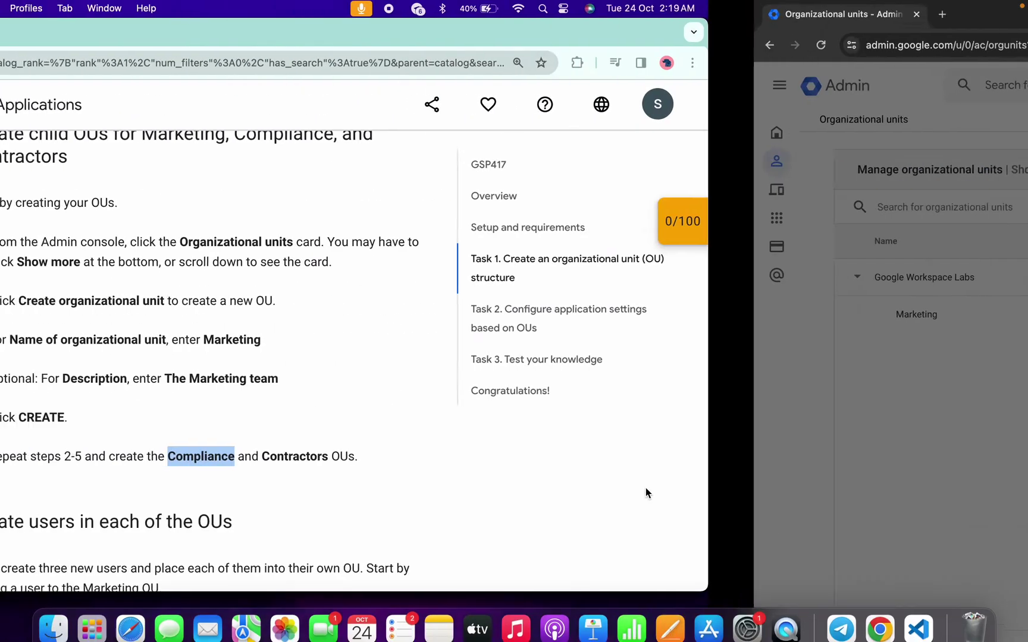
{"action": "double_click", "coordinate": [606, 456]}
{"action": "key", "text": "ctrl+Right"}
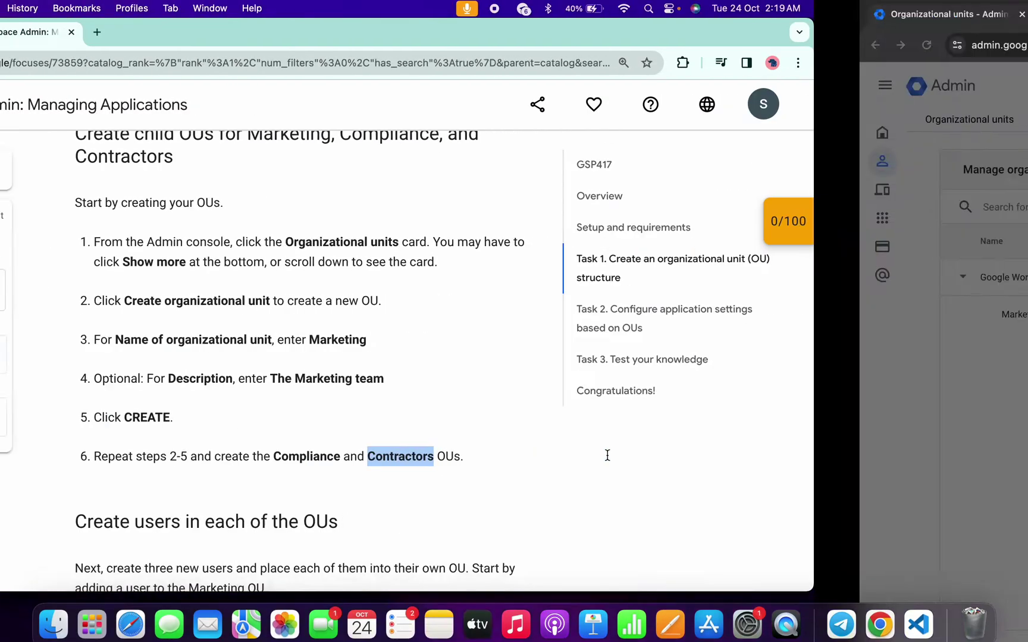
{"action": "left_click", "coordinate": [456, 174]}
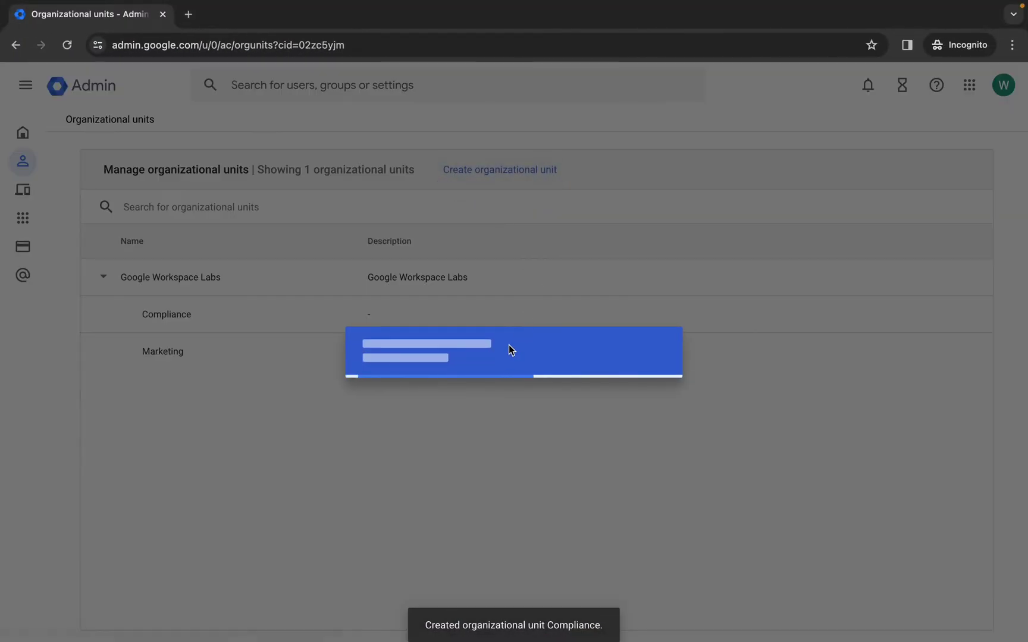
{"action": "key", "text": "ctrl+v"}
{"action": "left_click", "coordinate": [645, 490]}
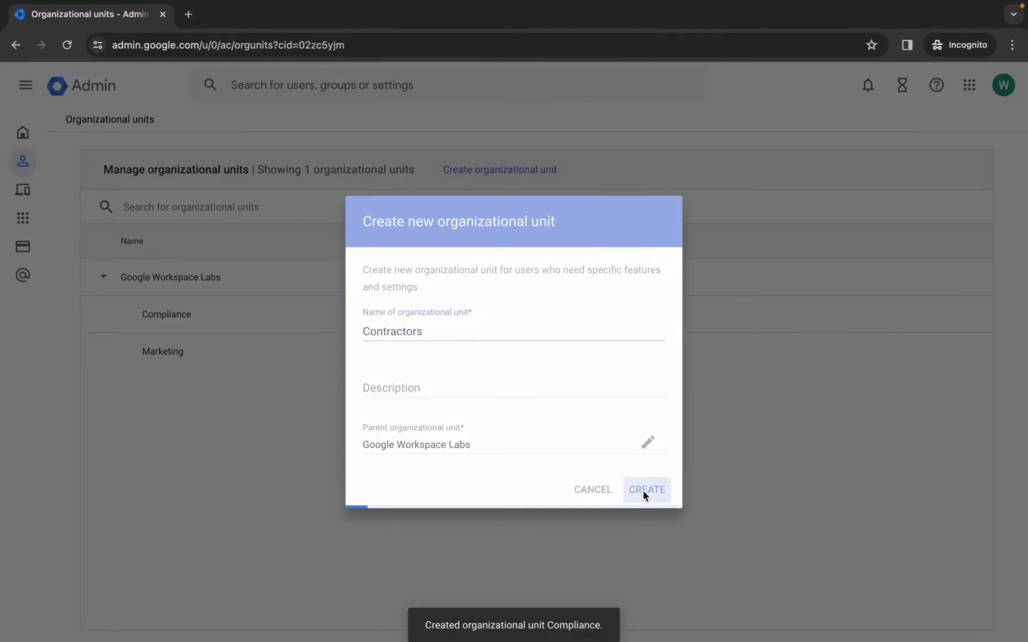
{"action": "key", "text": "ctrl+Left"}
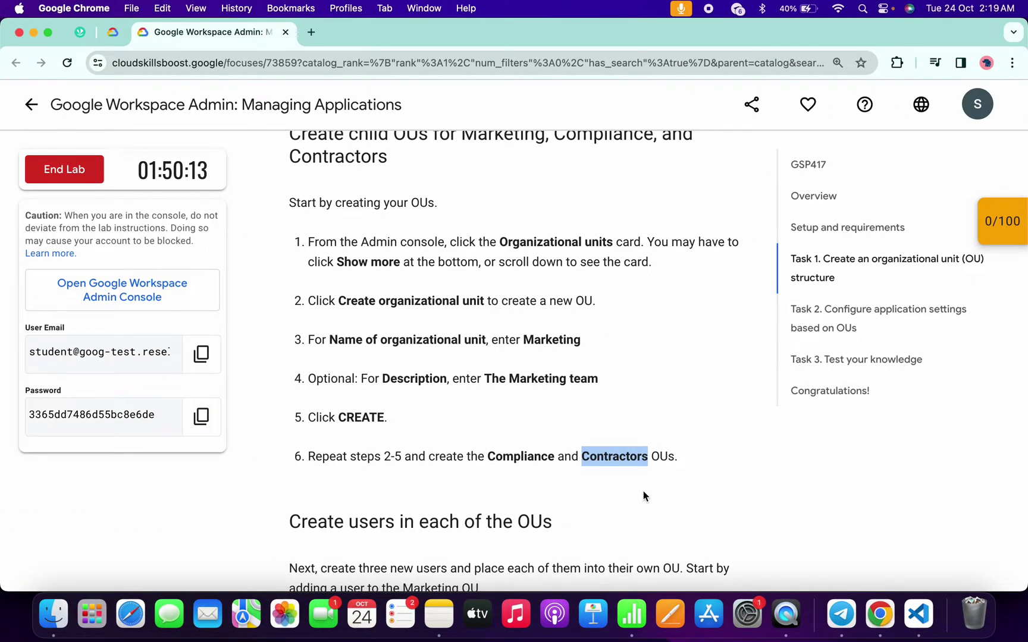
{"action": "scroll", "coordinate": [643, 491], "scroll_direction": "down", "scroll_amount": 5}
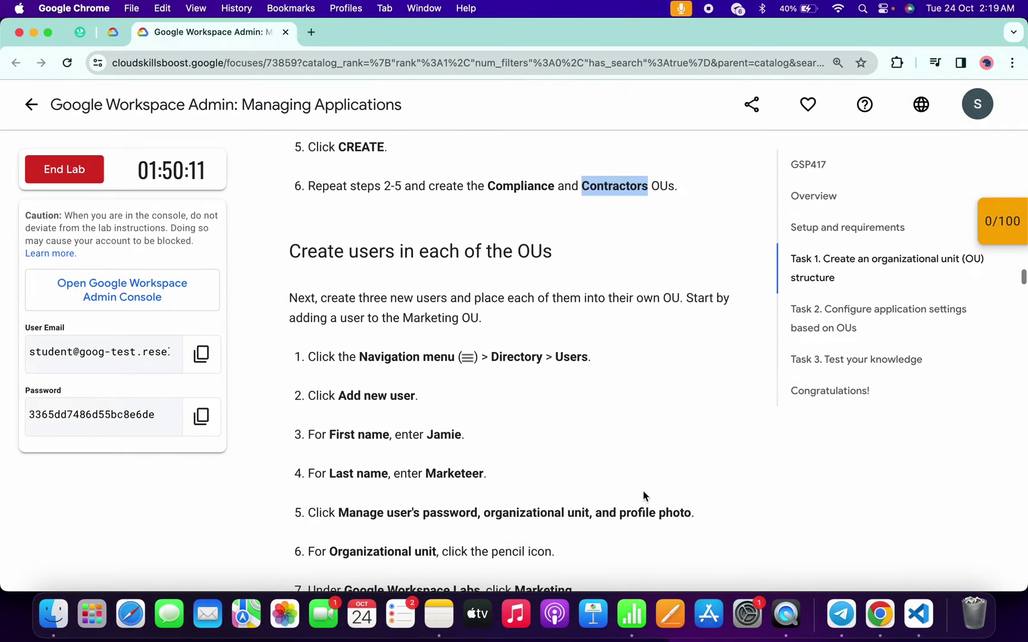
{"action": "key", "text": "ctrl+Right"}
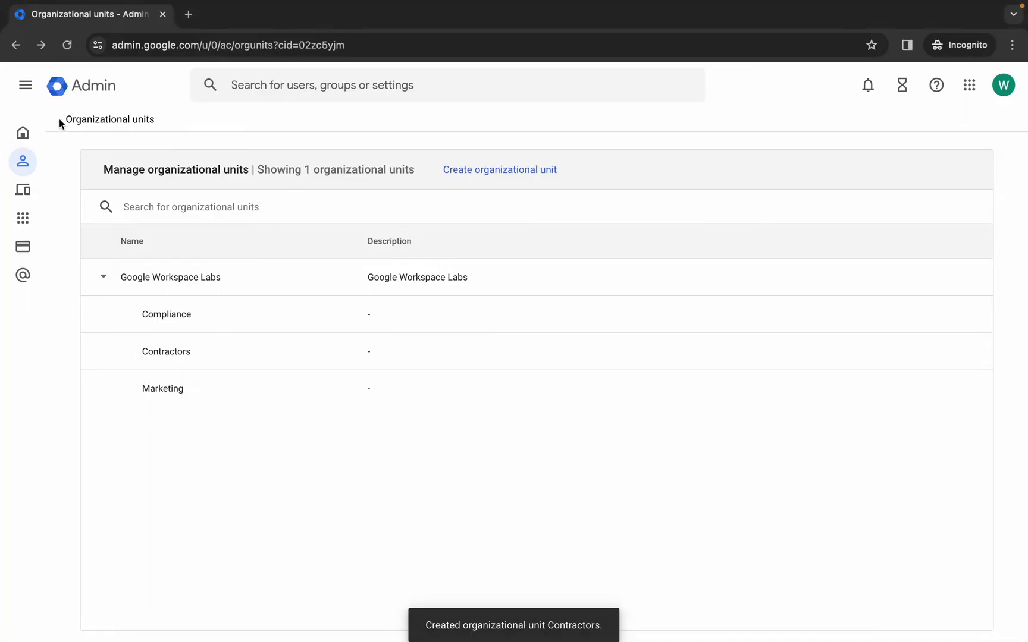
Open the Add new user form and fill in the first and last names from the lab.
{"action": "left_click", "coordinate": [27, 89]}
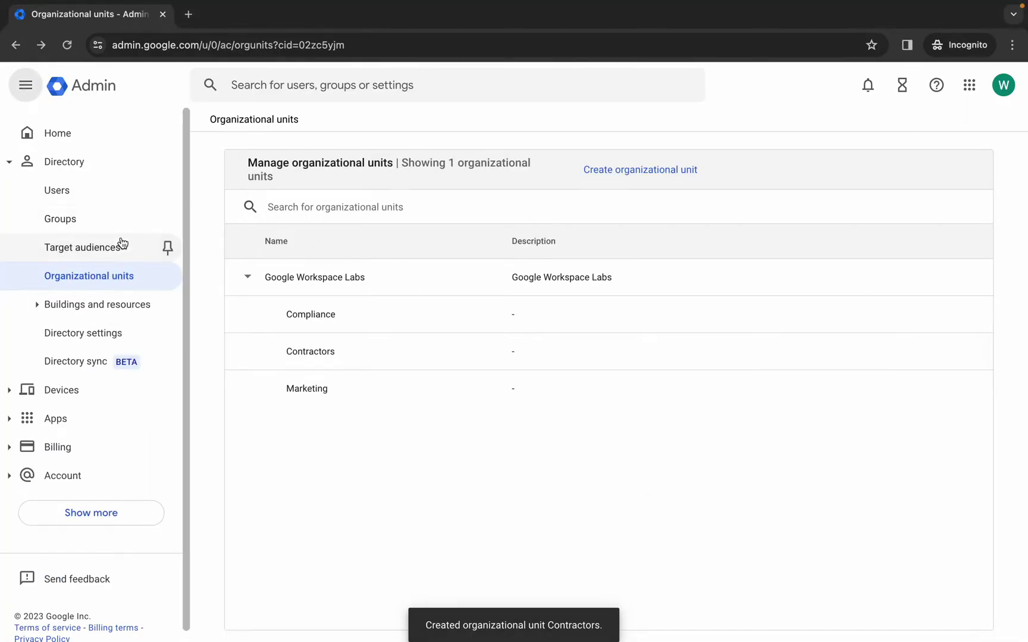
{"action": "left_click", "coordinate": [60, 206]}
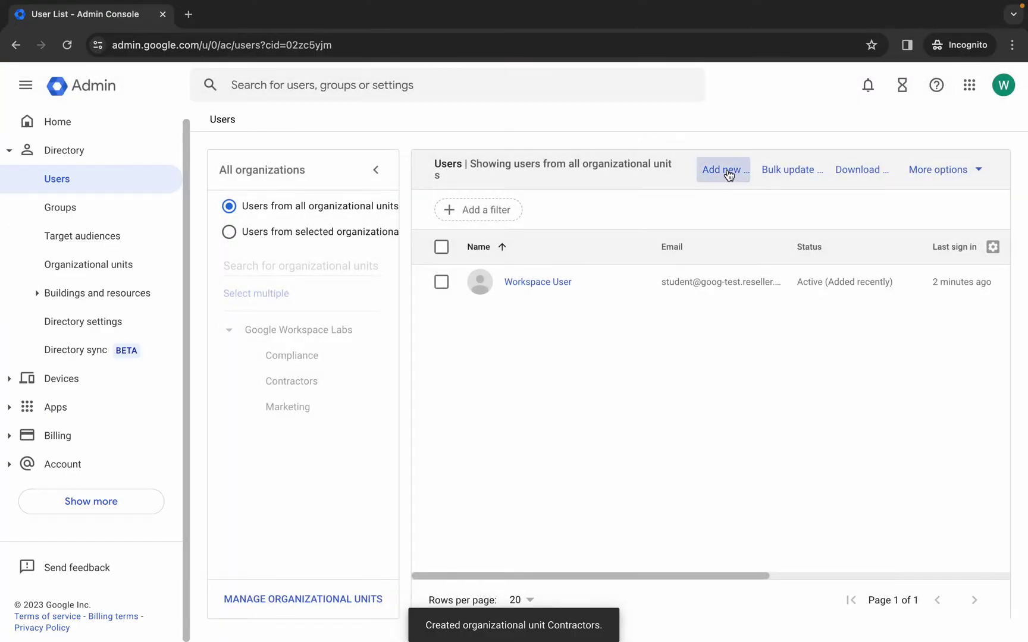
{"action": "left_click", "coordinate": [727, 172]}
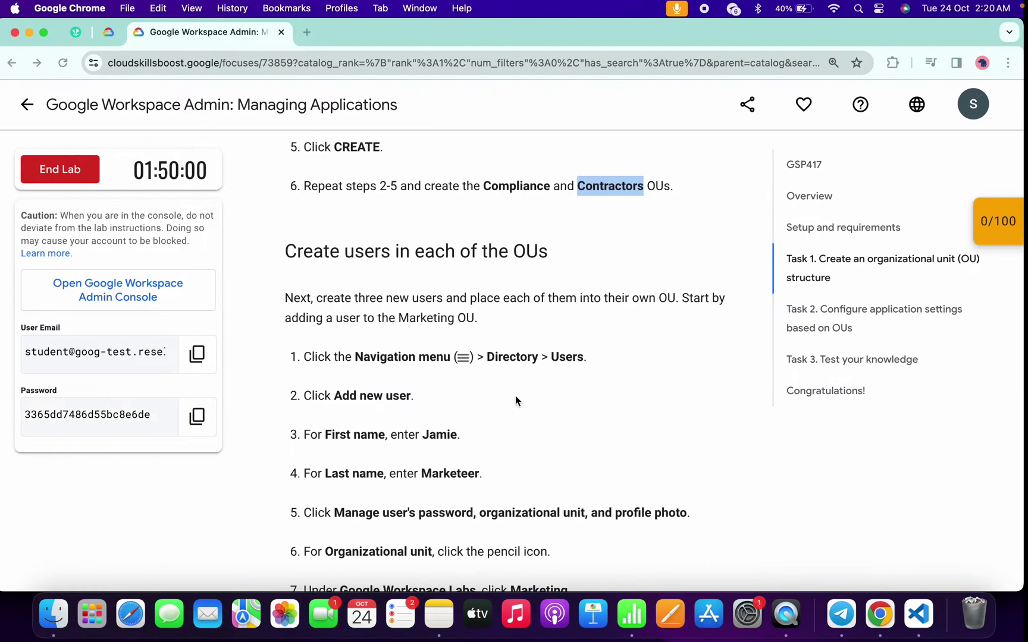
{"action": "scroll", "coordinate": [515, 396], "scroll_direction": "down", "scroll_amount": 2}
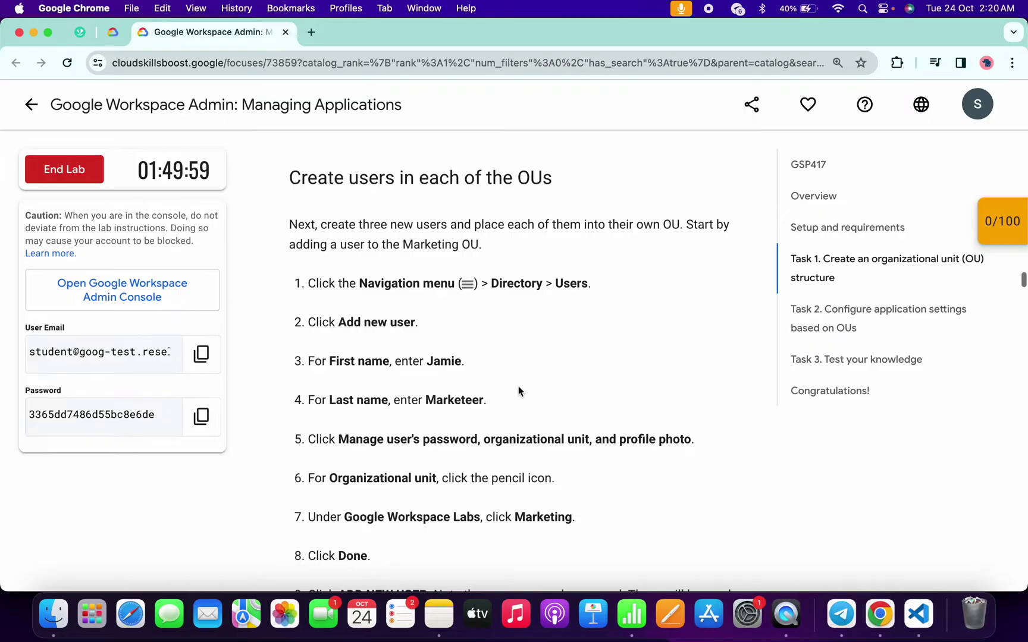
{"action": "double_click", "coordinate": [448, 362]}
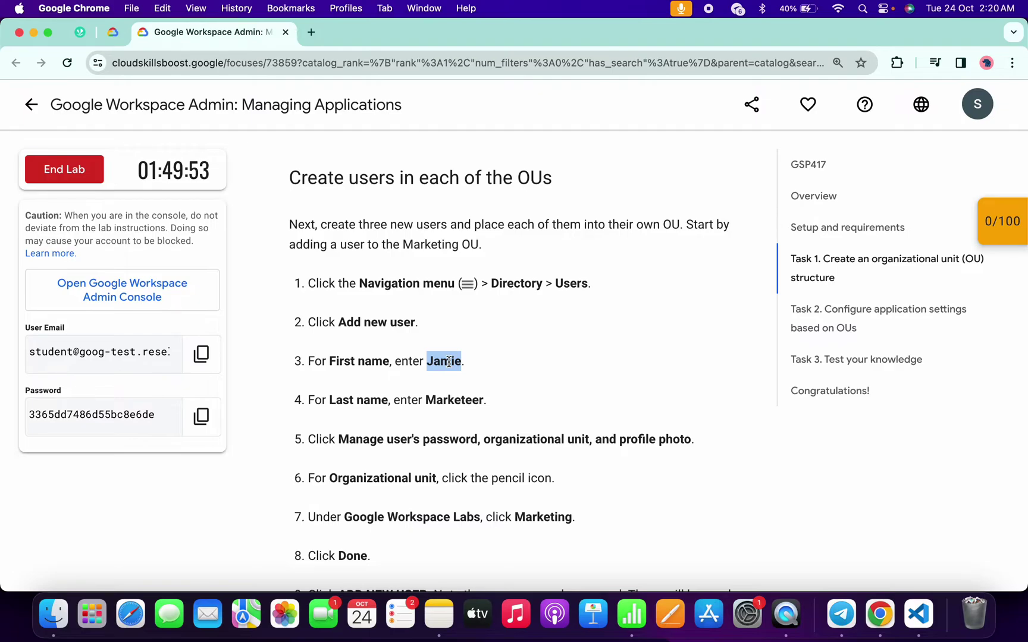
{"action": "key", "text": "super+c"}
{"action": "key", "text": "ctrl+Right"}
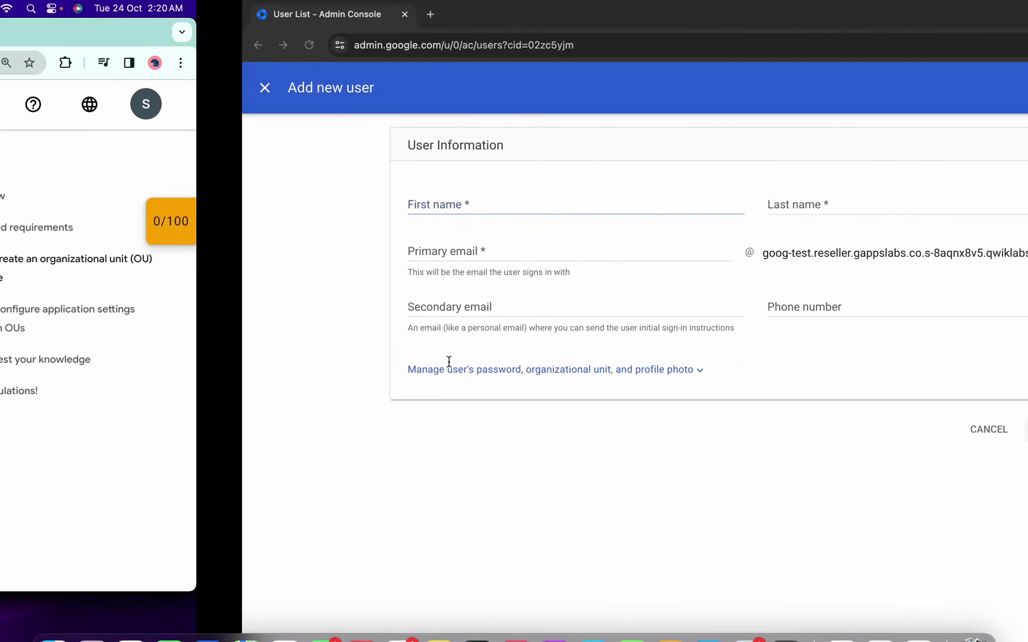
{"action": "key", "text": "super+v"}
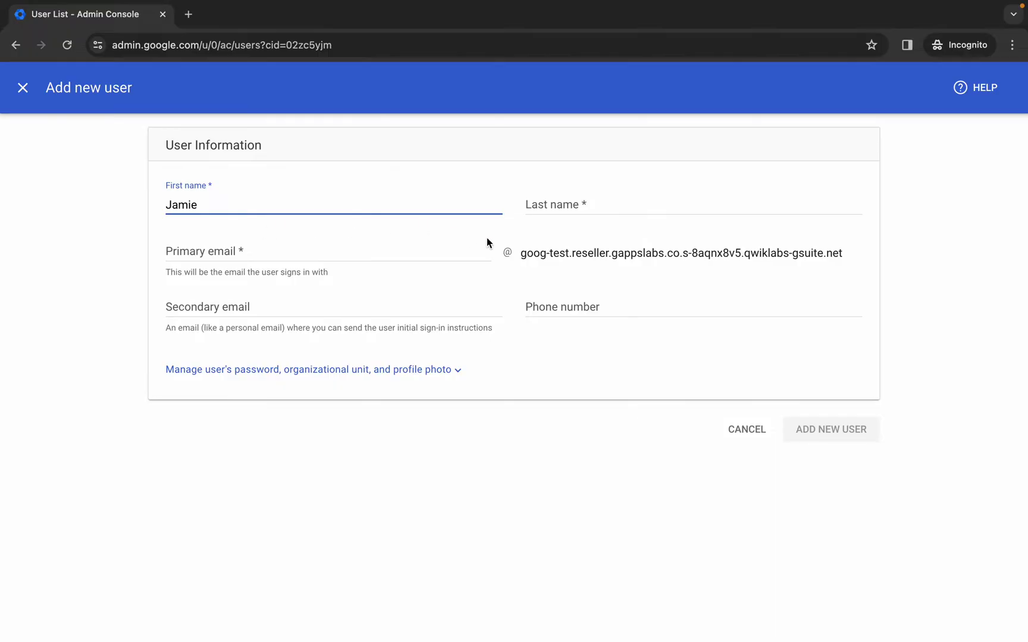
{"action": "key", "text": "ctrl+Left"}
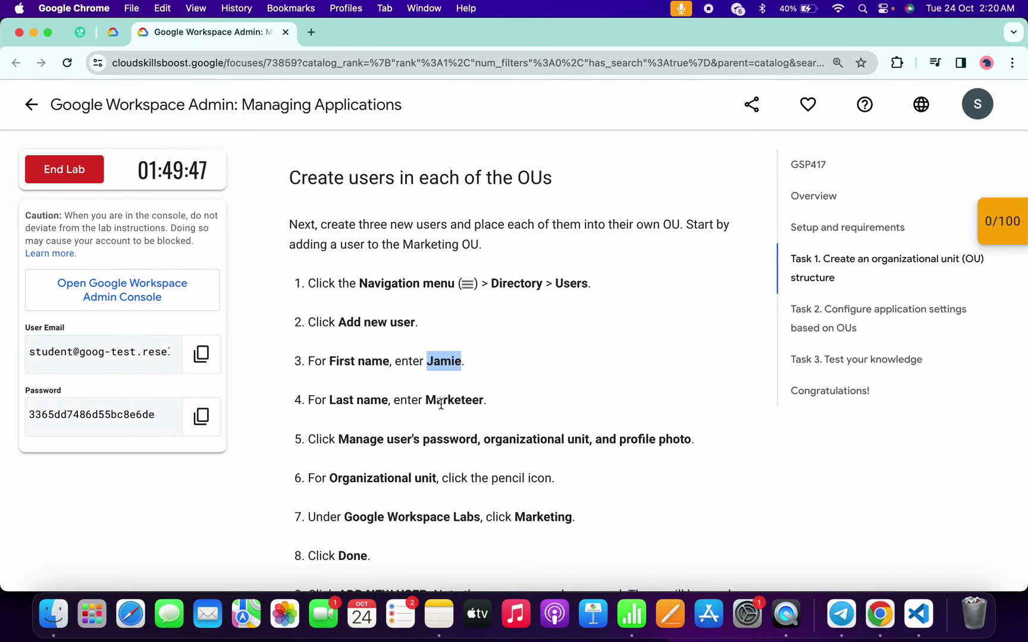
{"action": "double_click", "coordinate": [448, 400]}
{"action": "key", "text": "super+c"}
{"action": "key", "text": "ctrl+Right"}
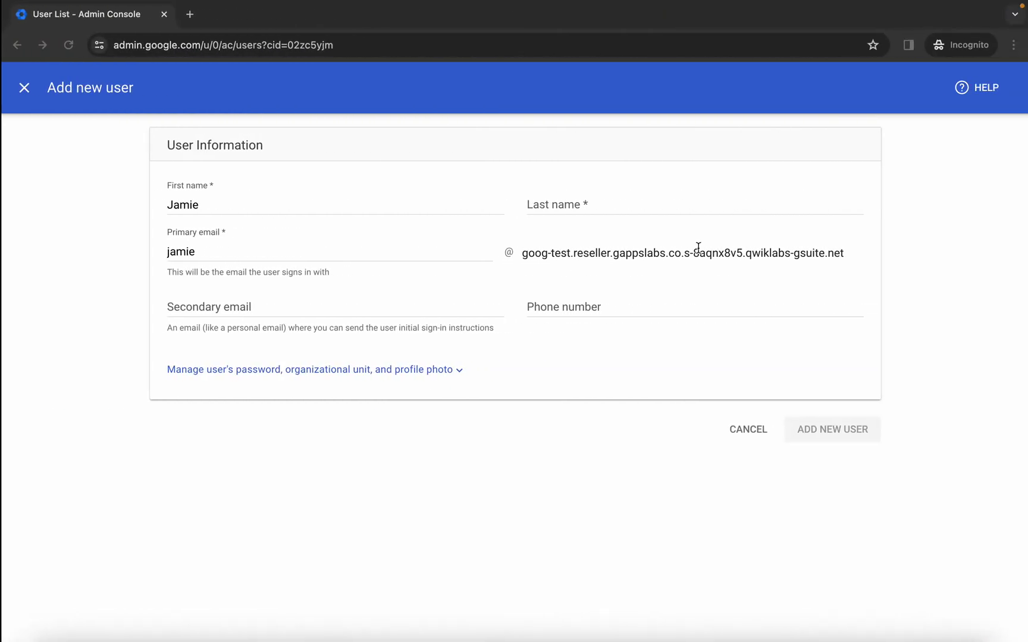
{"action": "key", "text": "super+v"}
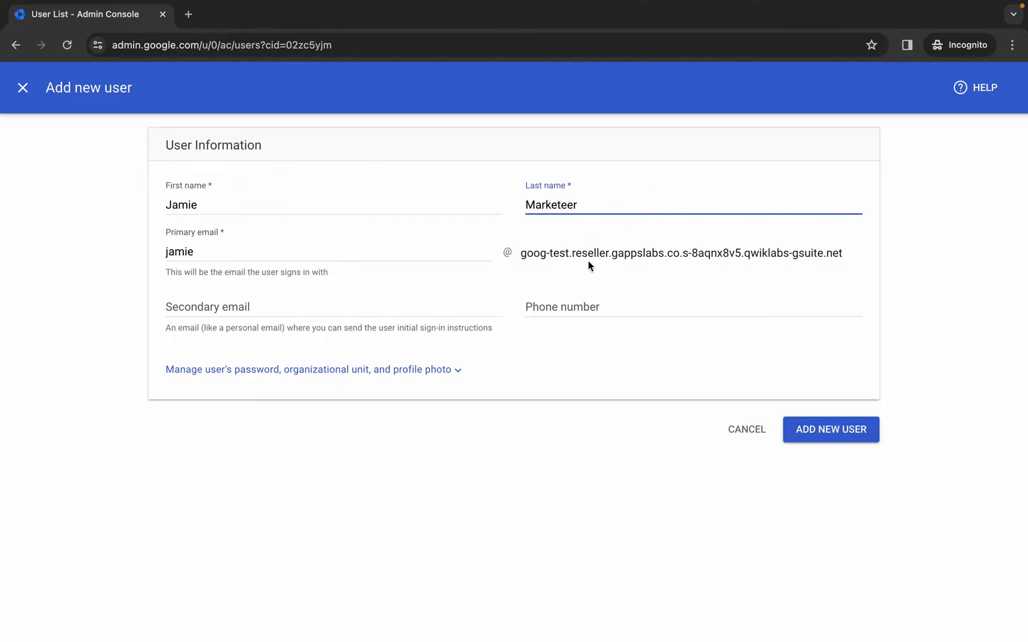
Assign the user to the Marketing unit and create the account.
{"action": "left_click", "coordinate": [388, 372]}
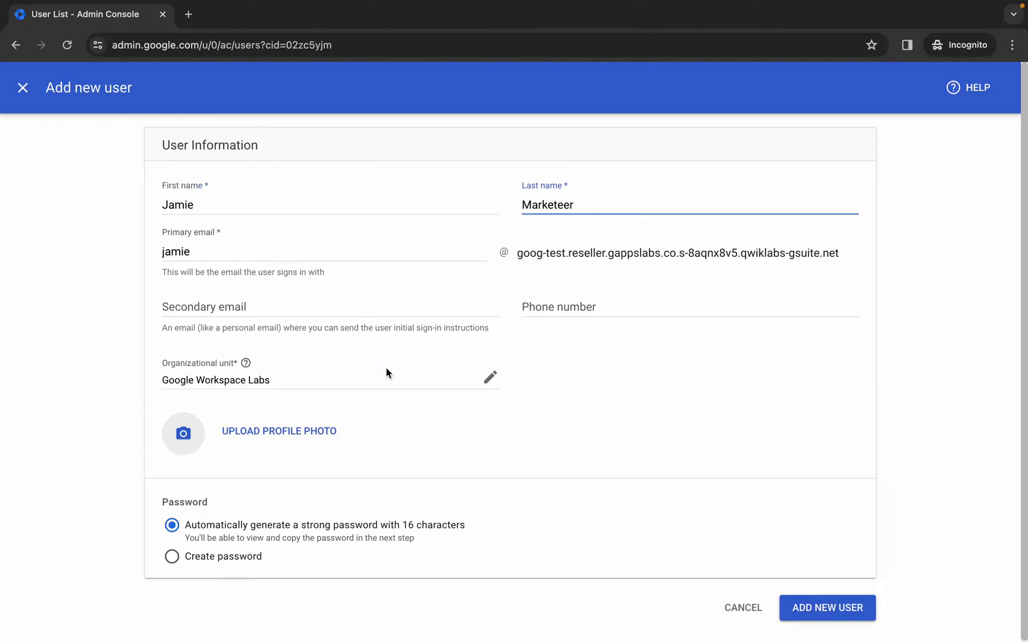
{"action": "left_click", "coordinate": [489, 379]}
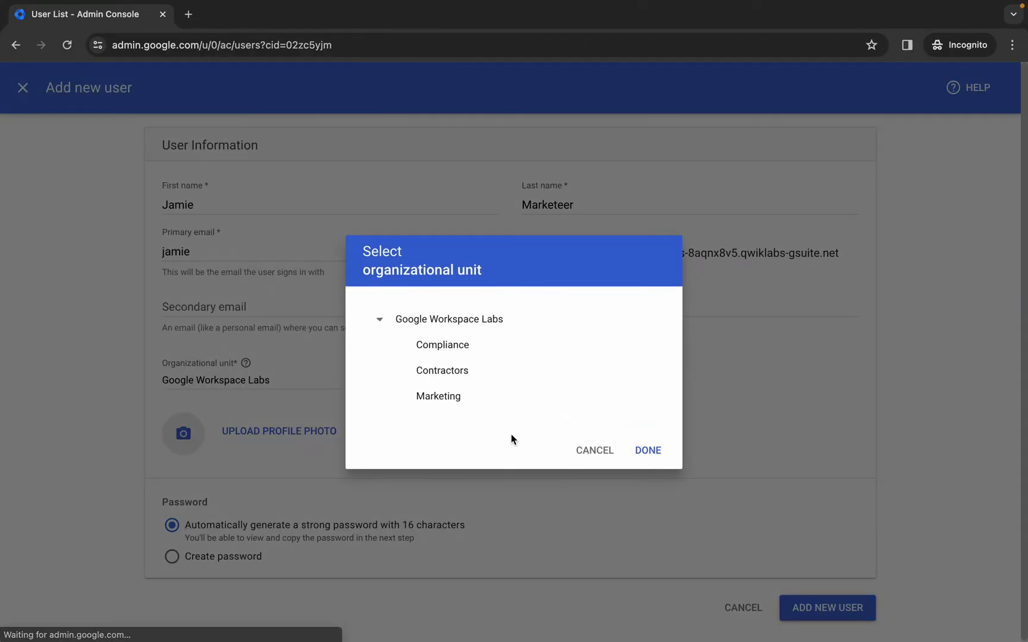
{"action": "left_click", "coordinate": [443, 407]}
{"action": "left_click", "coordinate": [647, 456]}
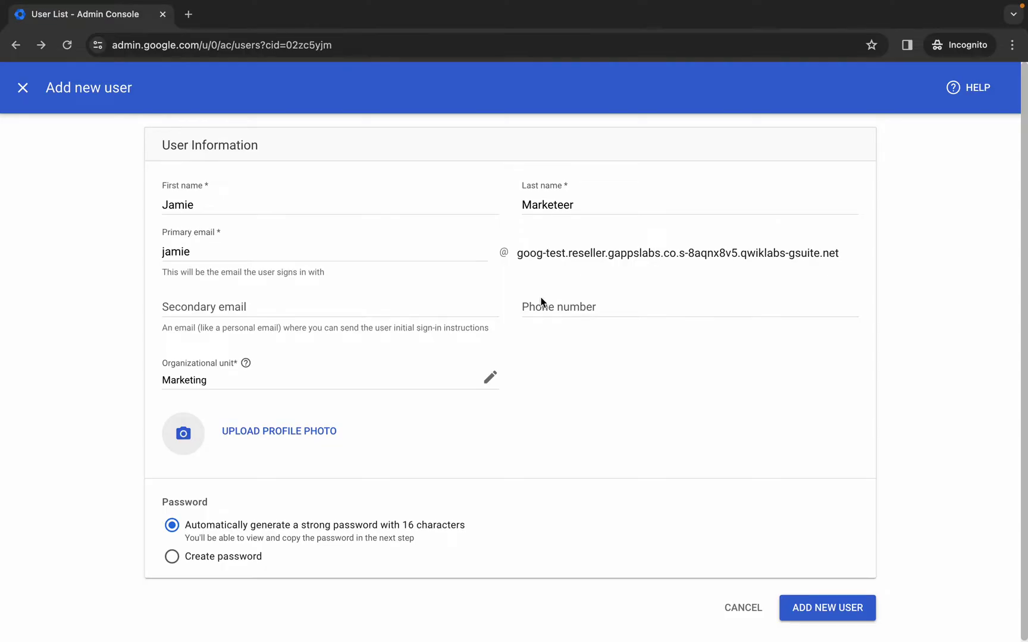
{"action": "left_click", "coordinate": [825, 619]}
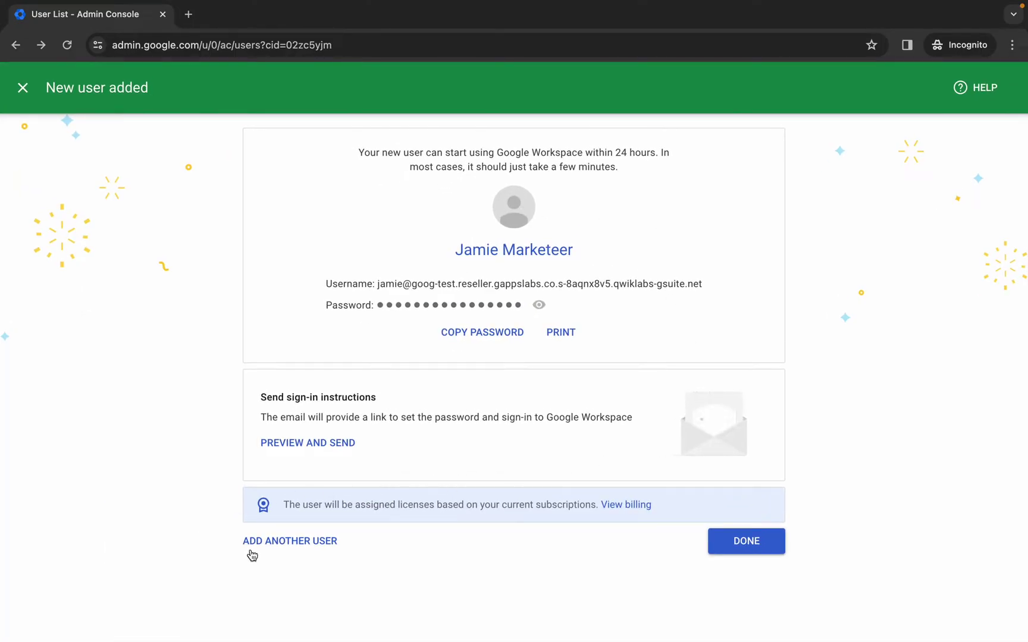
{"action": "left_click", "coordinate": [291, 541]}
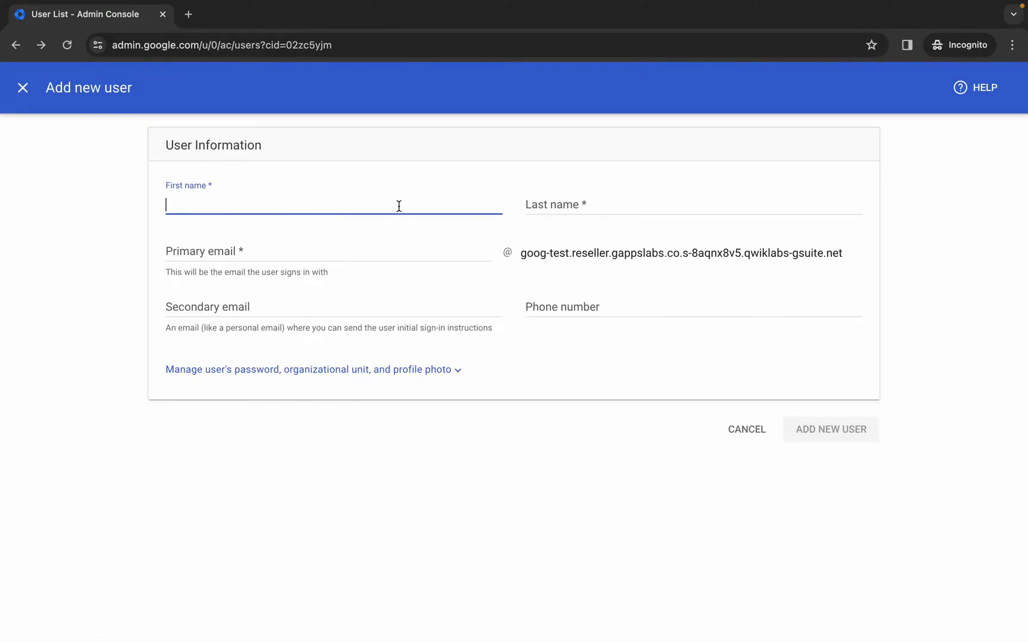
Fill in the second user's first and last names from the lab instructions.
{"action": "key", "text": "ctrl+Left"}
{"action": "scroll", "coordinate": [423, 349], "scroll_direction": "down", "scroll_amount": 3}
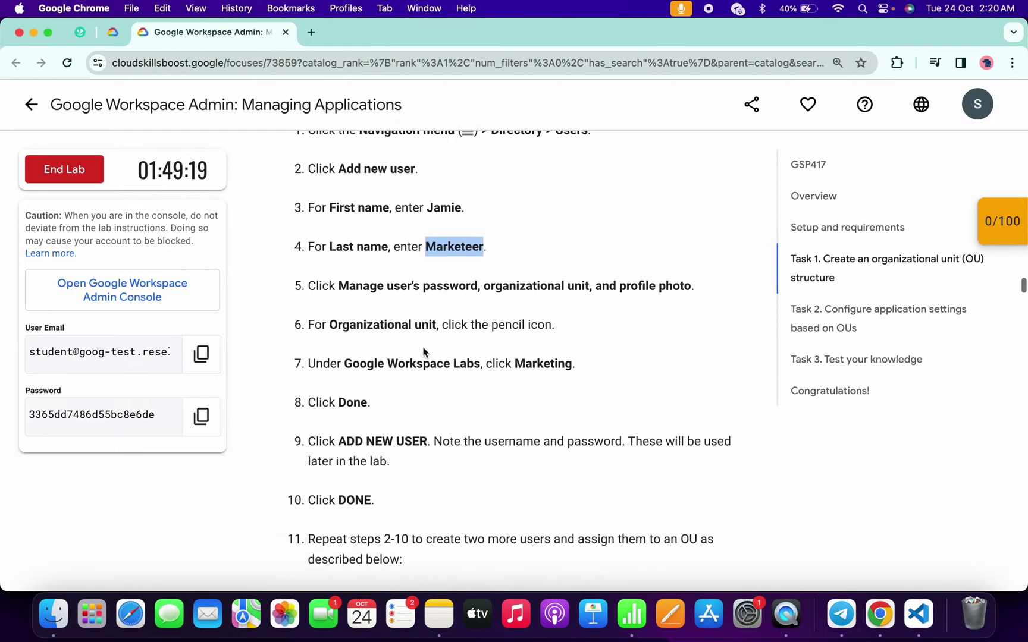
{"action": "scroll", "coordinate": [423, 353], "scroll_direction": "down", "scroll_amount": 2}
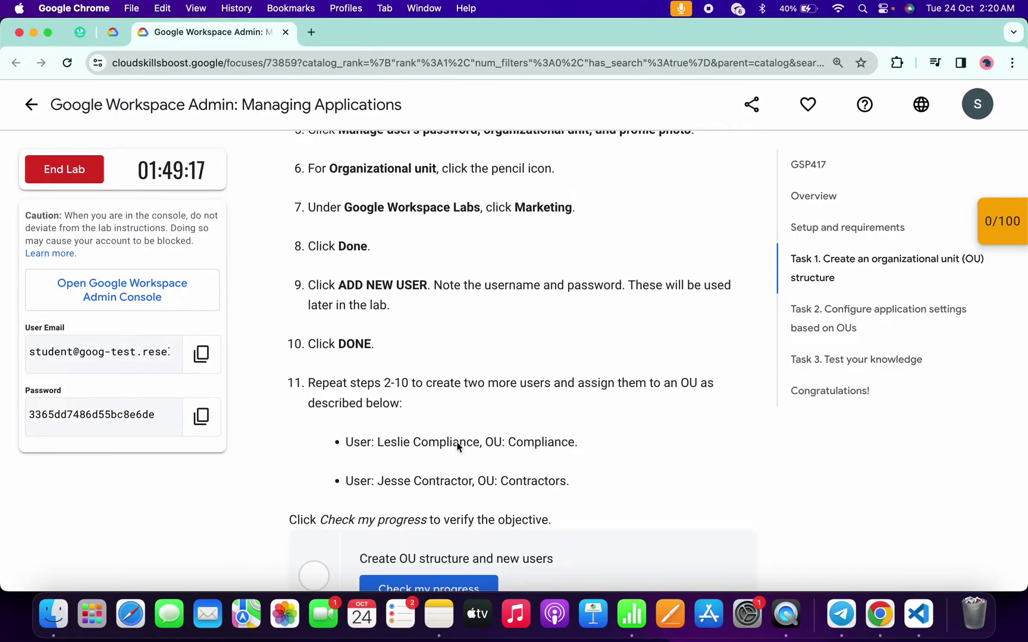
{"action": "double_click", "coordinate": [387, 444]}
{"action": "key", "text": "ctrl+Right"}
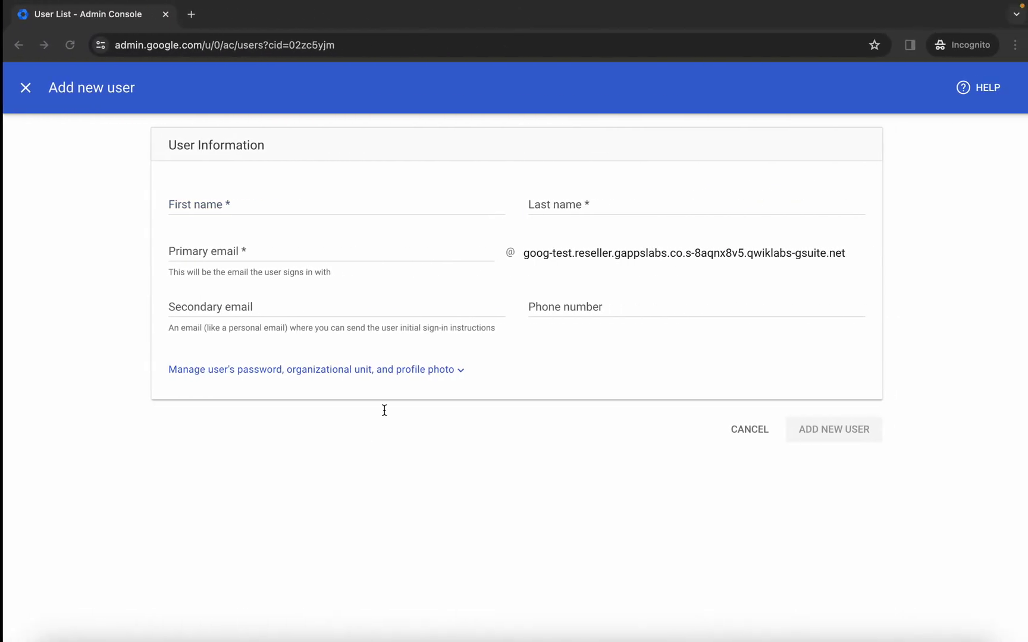
{"action": "key", "text": "ctrl+v"}
{"action": "key", "text": "ctrl+Left"}
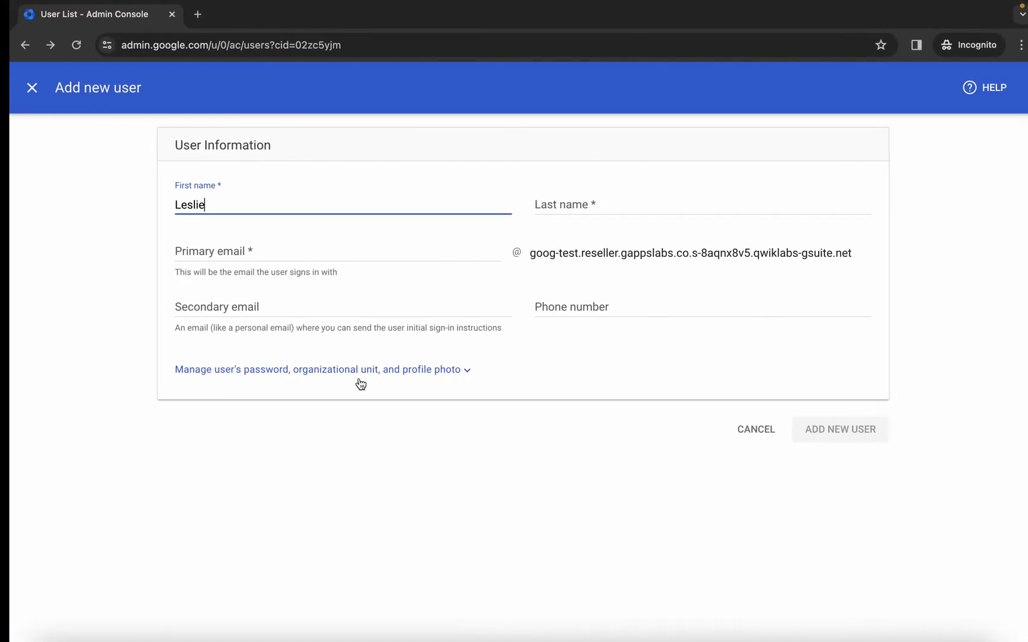
{"action": "double_click", "coordinate": [443, 443]}
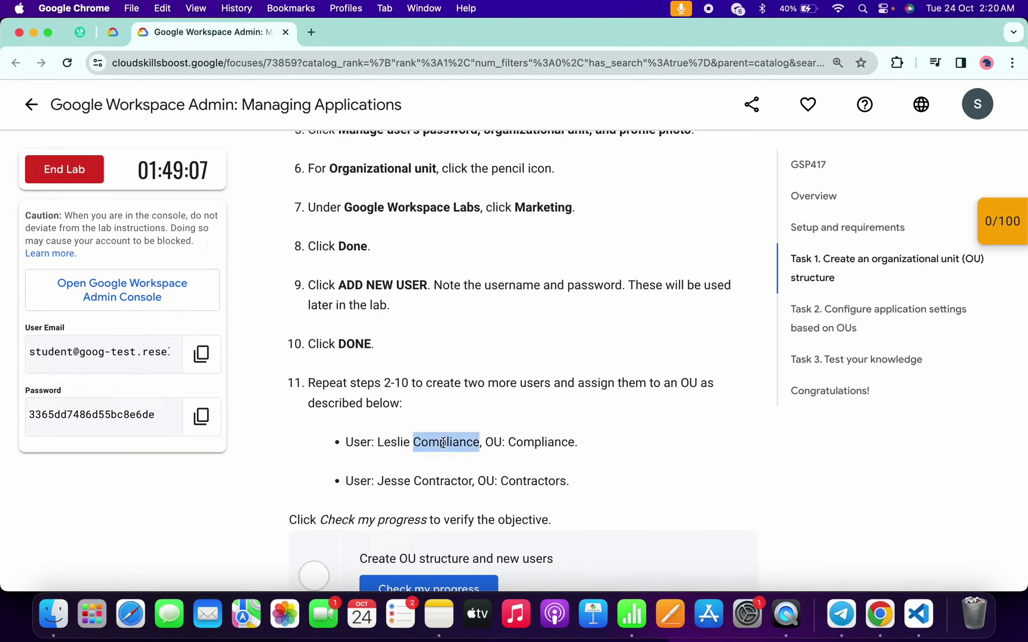
{"action": "key", "text": "ctrl+Right"}
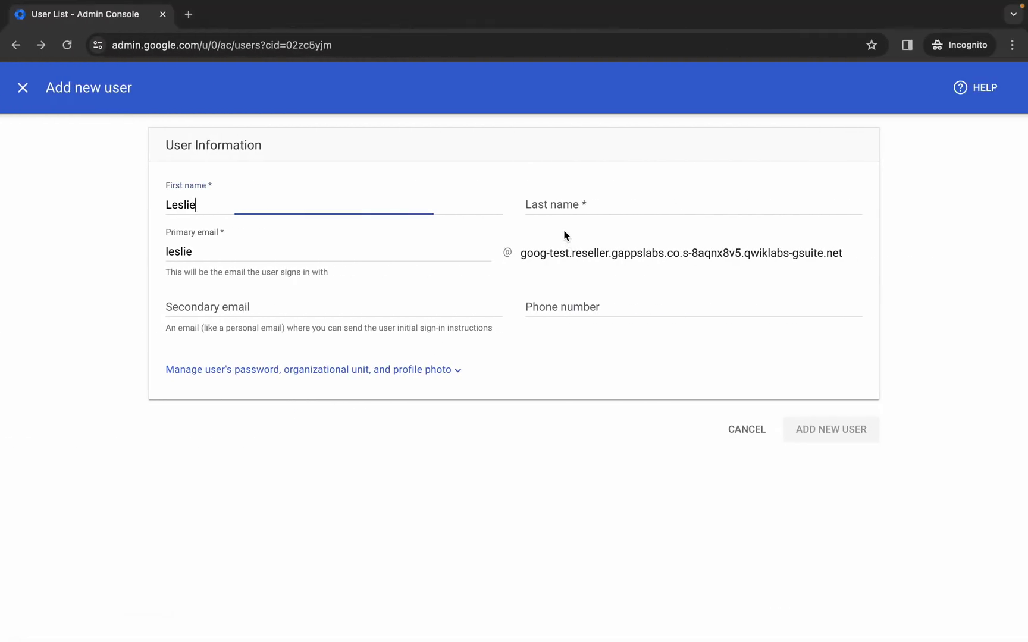
{"action": "left_click", "coordinate": [555, 210]}
{"action": "key", "text": "super+v"}
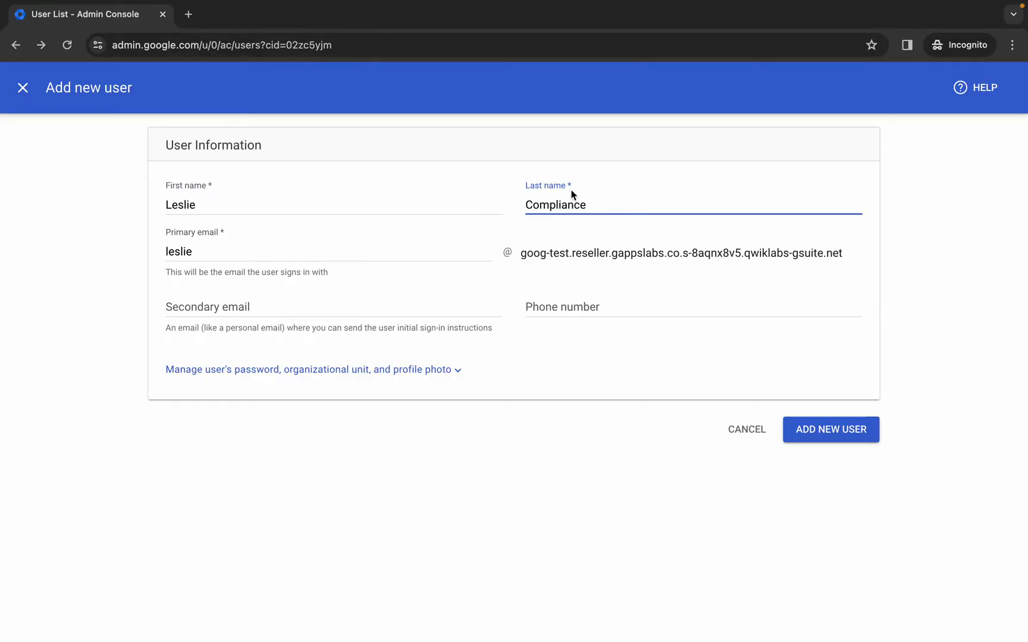
Put the second user in the Compliance unit and create the account.
{"action": "left_click", "coordinate": [343, 371]}
{"action": "left_click", "coordinate": [503, 380]}
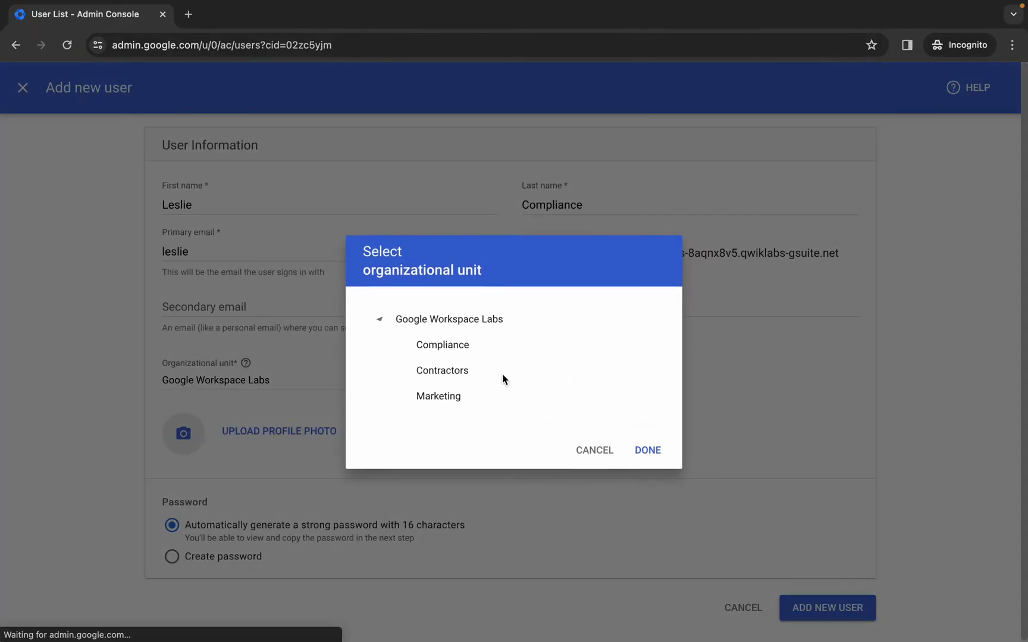
{"action": "left_click", "coordinate": [641, 454]}
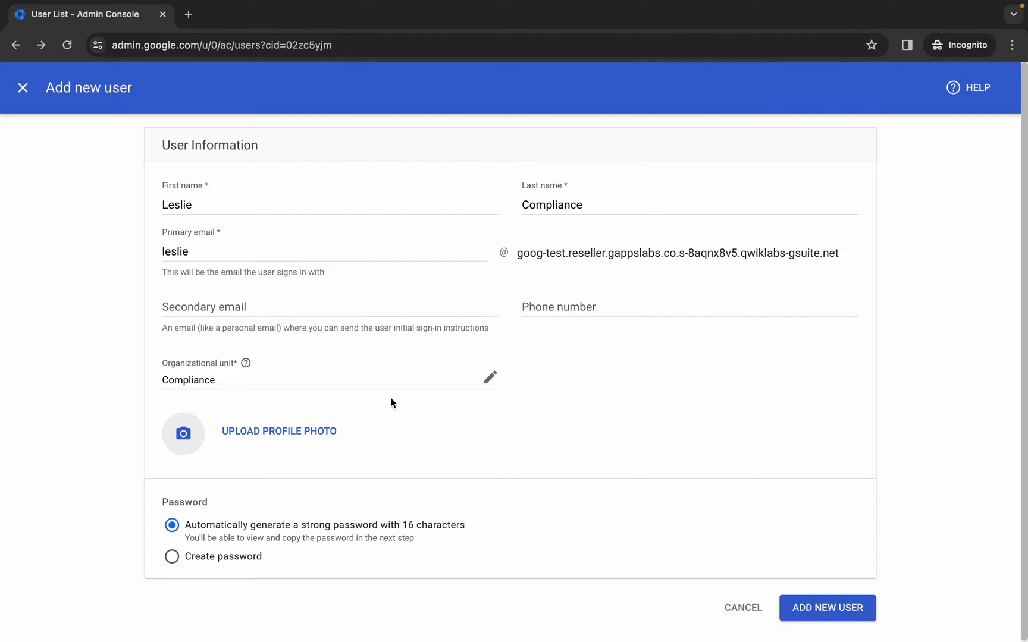
{"action": "left_click", "coordinate": [810, 621]}
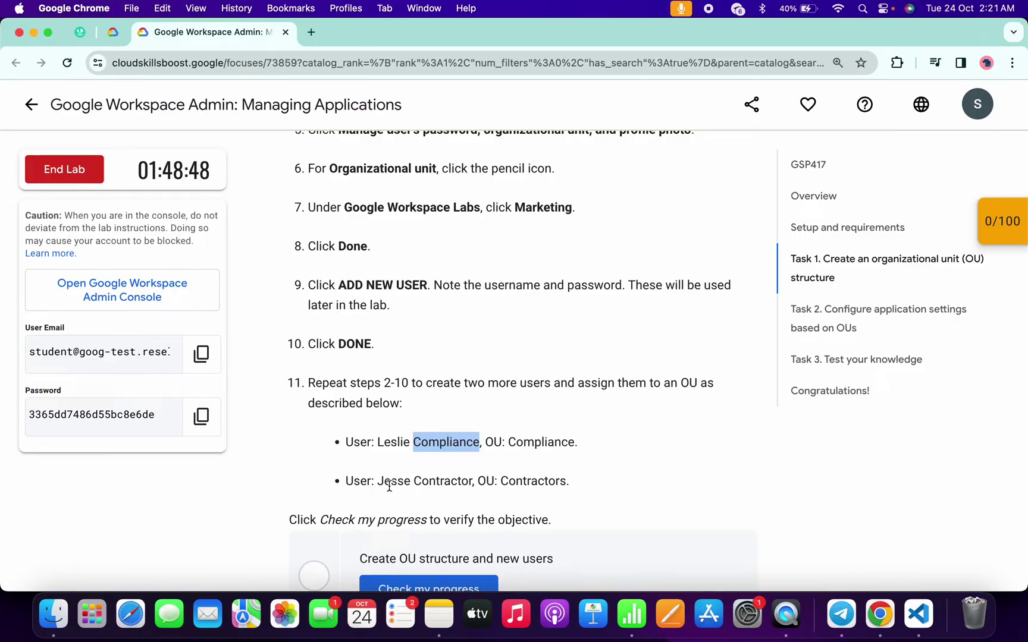
{"action": "double_click", "coordinate": [393, 481]}
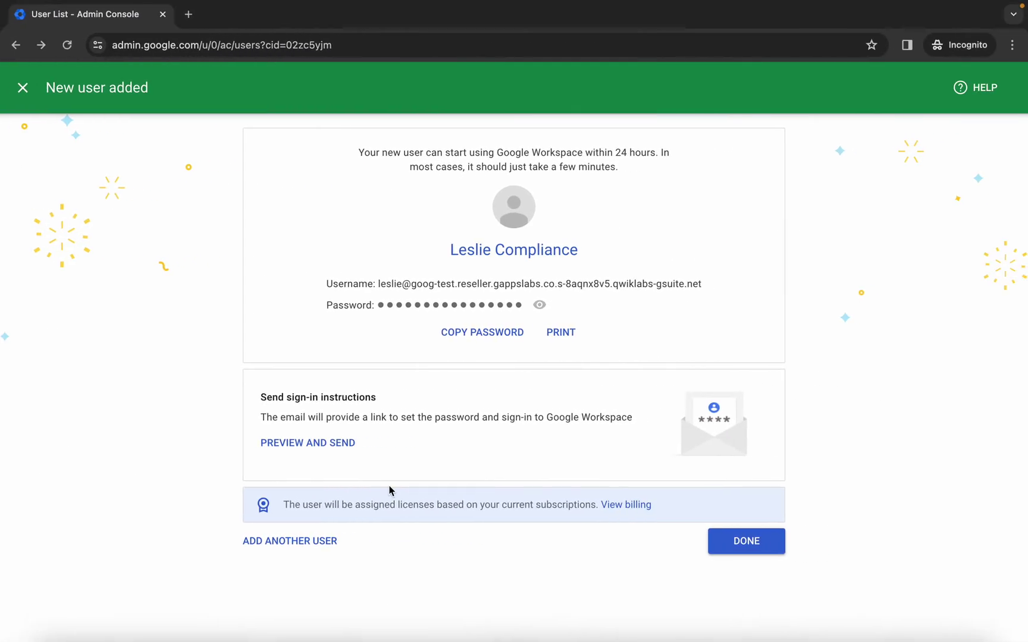
{"action": "left_click", "coordinate": [692, 531]}
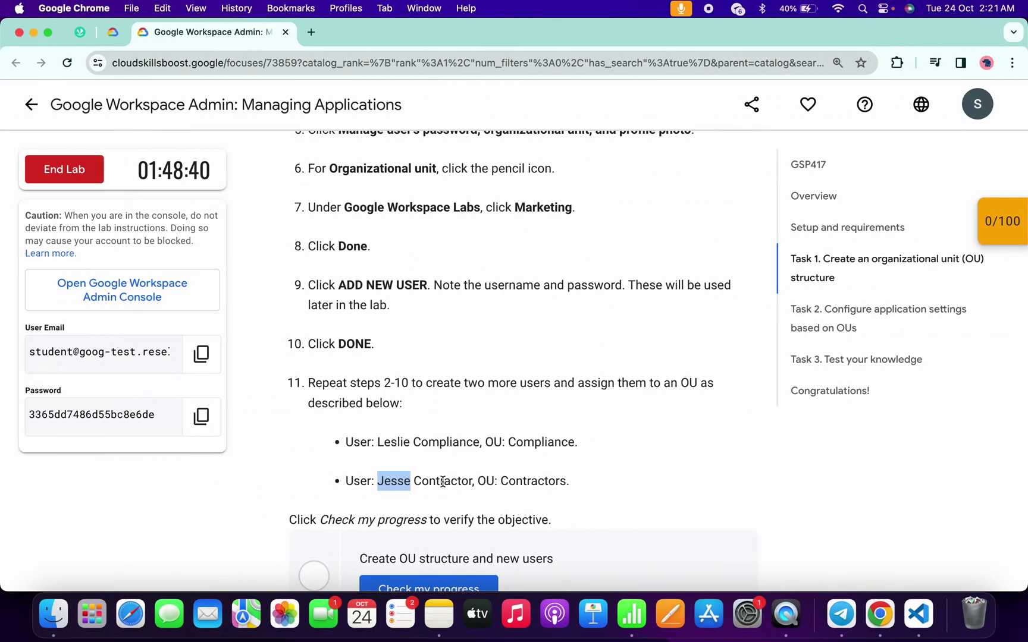
Enter the third user's last name, assign the Contractors unit, create the account and return to Users.
{"action": "double_click", "coordinate": [442, 481]}
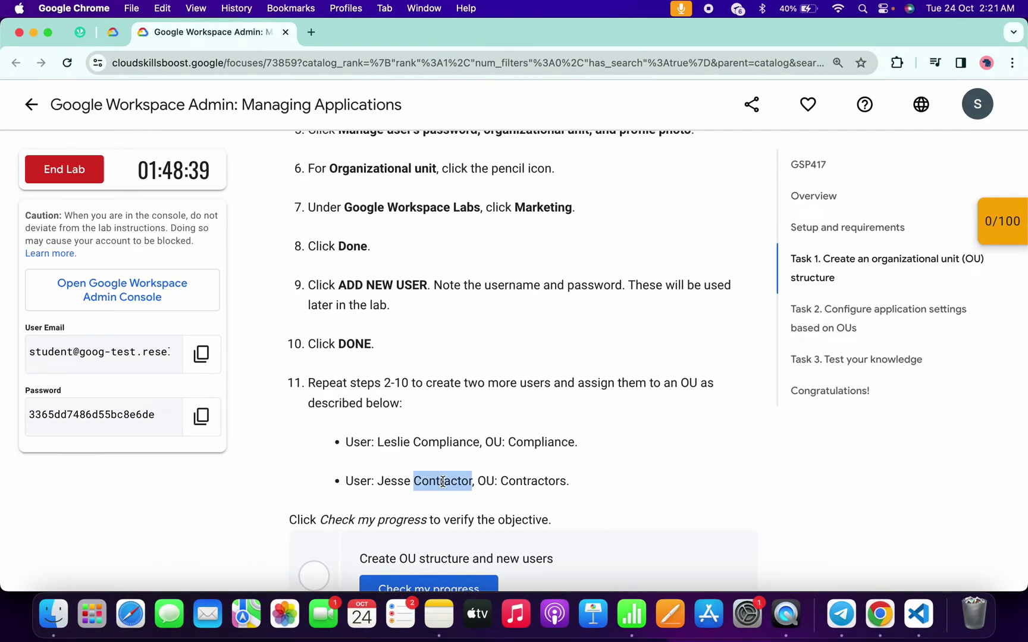
{"action": "key", "text": "ctrl+Right"}
{"action": "left_click", "coordinate": [650, 210]}
{"action": "type", "text": "Contractor"}
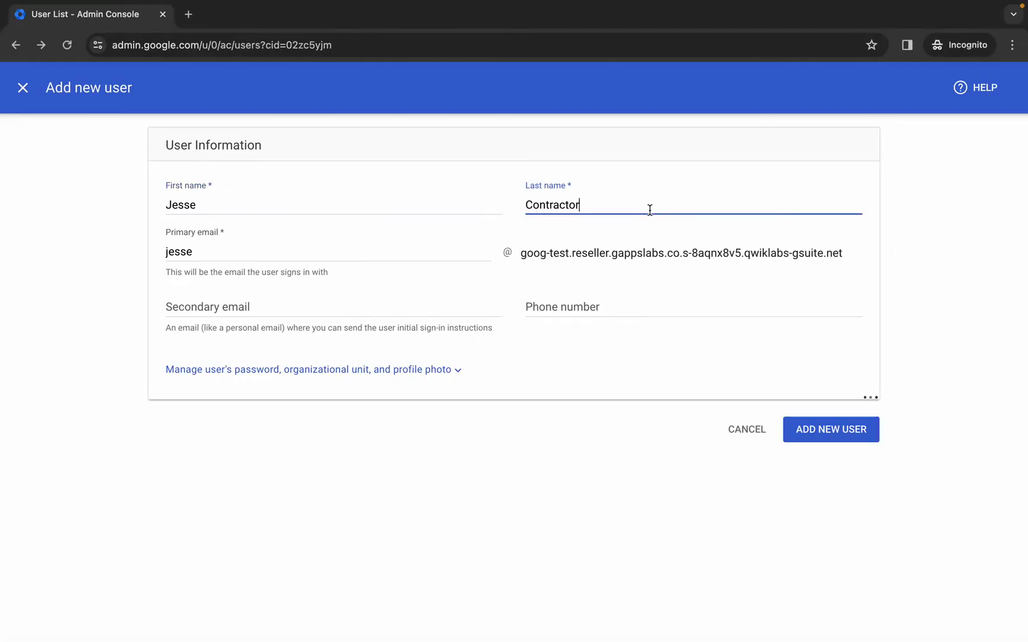
{"action": "left_click", "coordinate": [429, 369]}
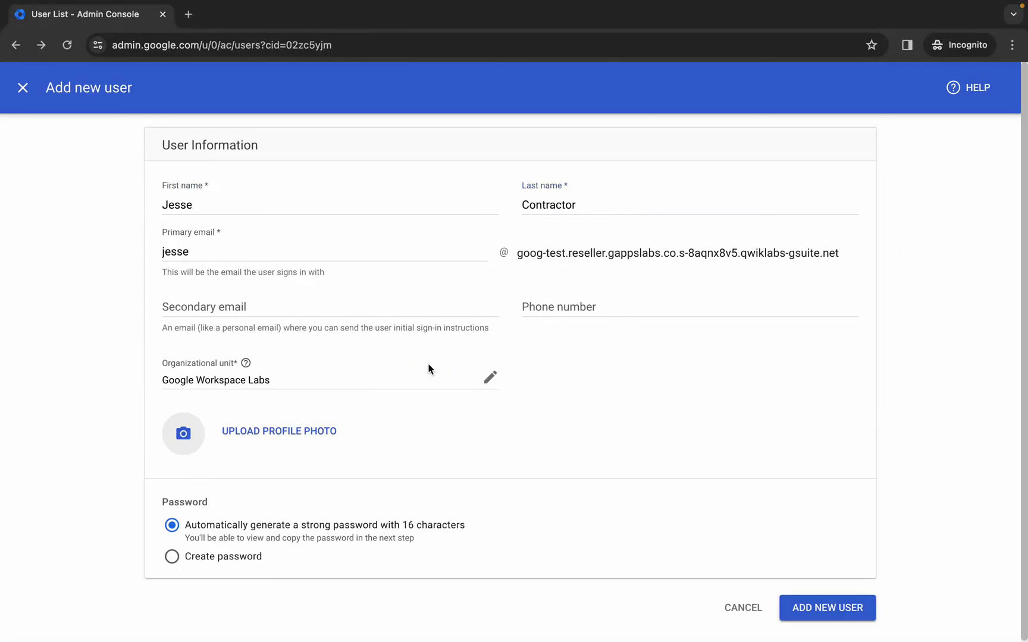
{"action": "left_click", "coordinate": [491, 379]}
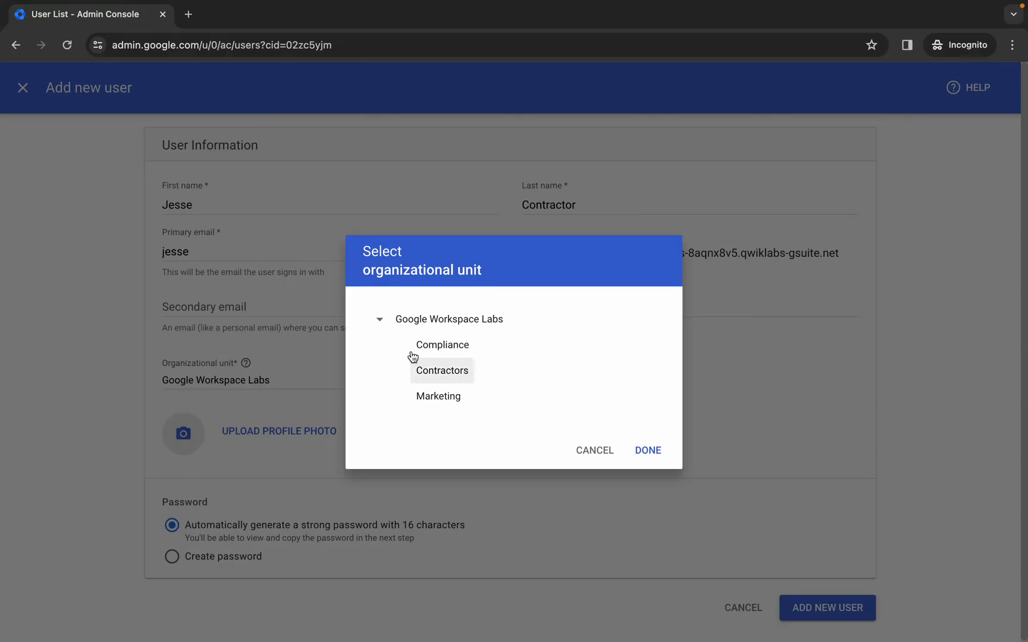
{"action": "left_click", "coordinate": [448, 375]}
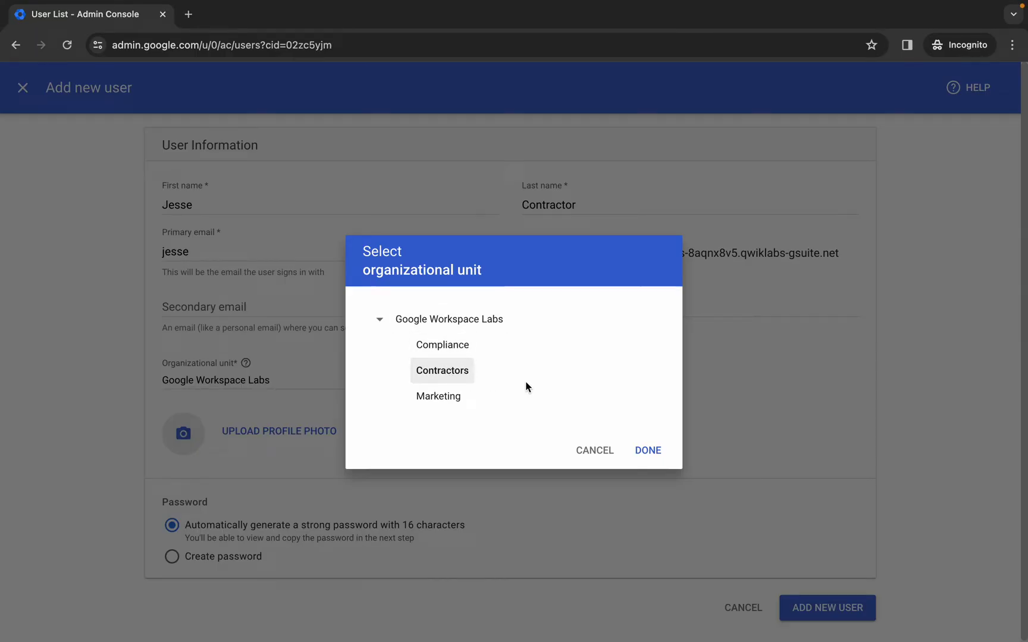
{"action": "left_click", "coordinate": [649, 452]}
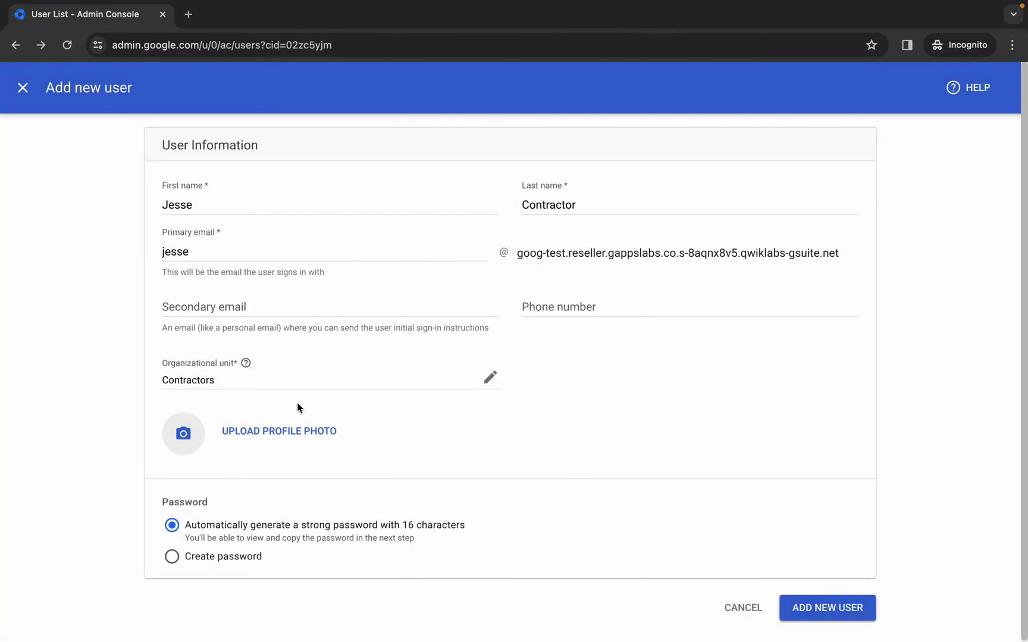
{"action": "left_click", "coordinate": [825, 603]}
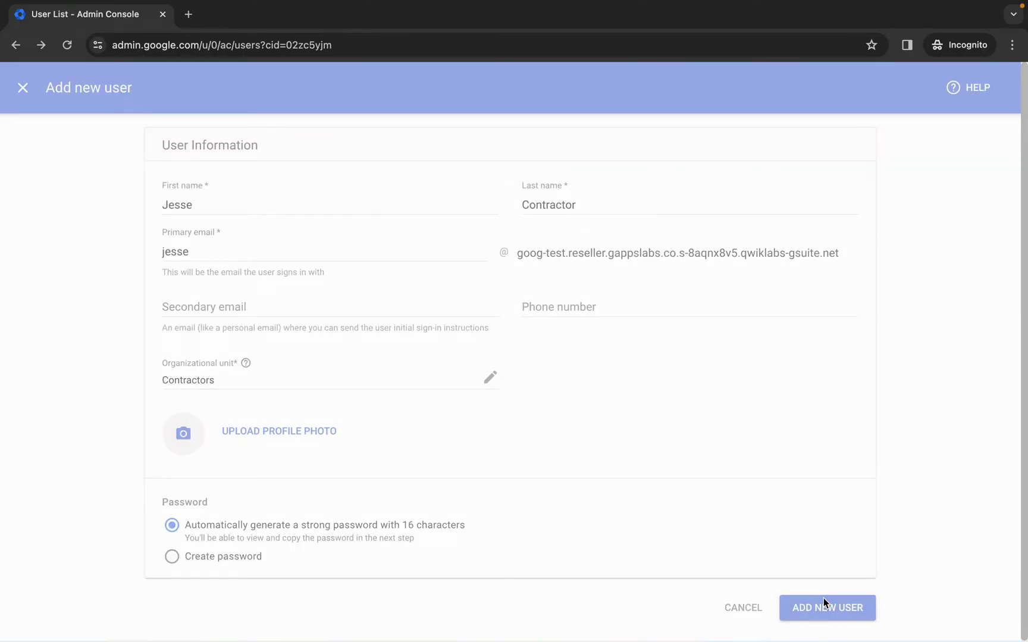
{"action": "left_click", "coordinate": [760, 542]}
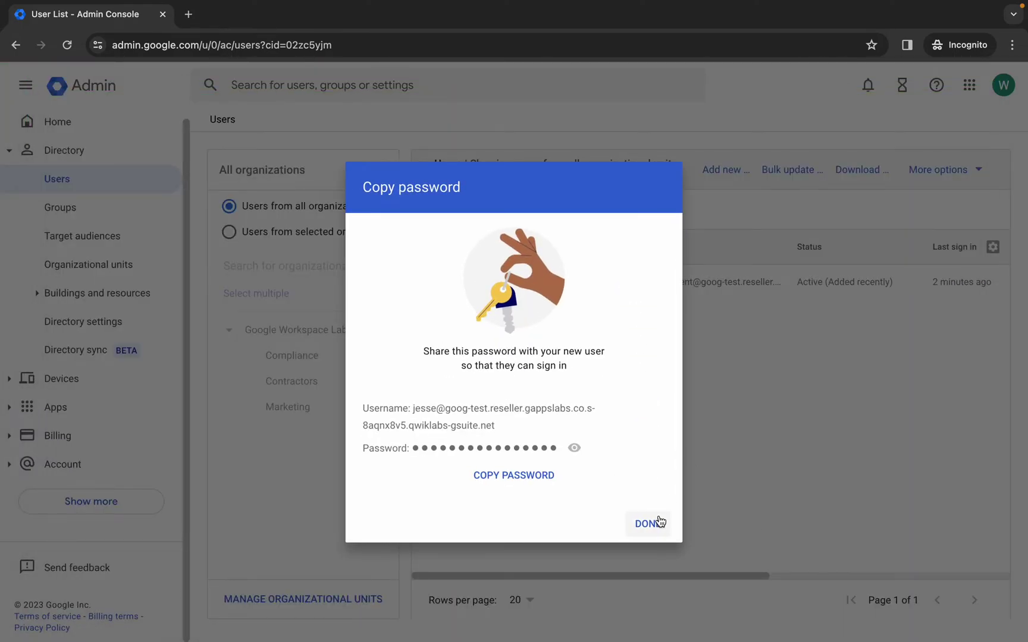
{"action": "left_click", "coordinate": [654, 522]}
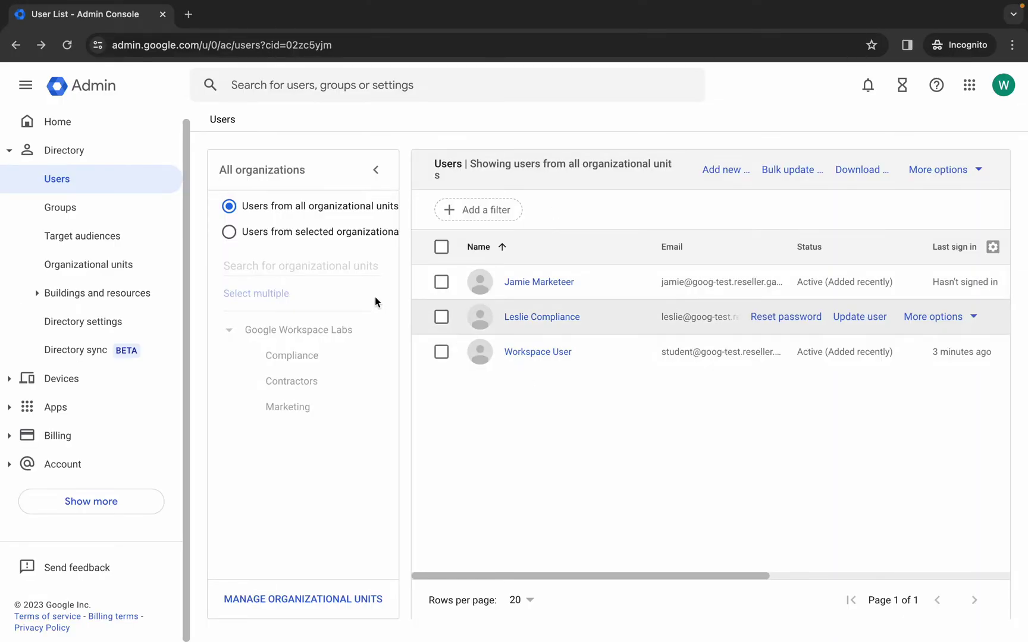
Reload the Users list to show all four accounts and run the Task 1 progress check.
{"action": "left_click", "coordinate": [530, 285]}
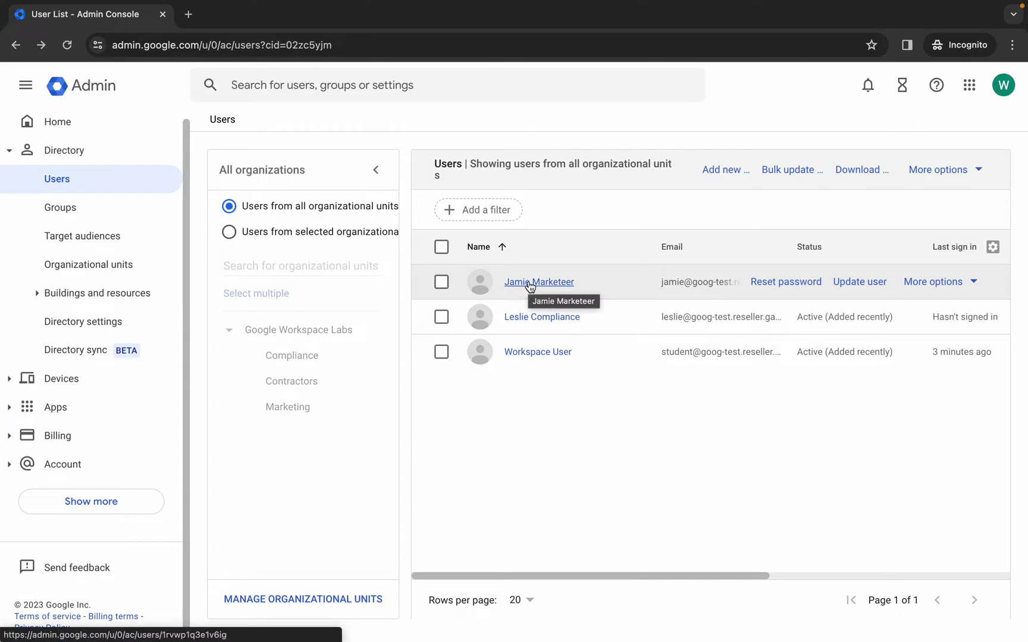
{"action": "left_click", "coordinate": [67, 45]}
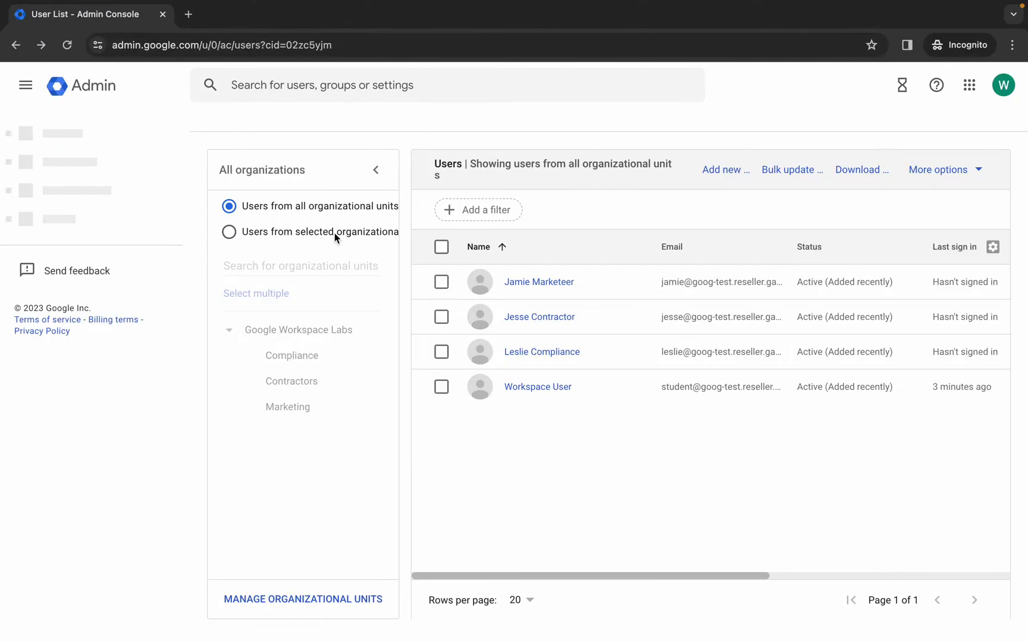
{"action": "key", "text": "super+grave"}
{"action": "scroll", "coordinate": [476, 417], "scroll_direction": "down", "scroll_amount": 3}
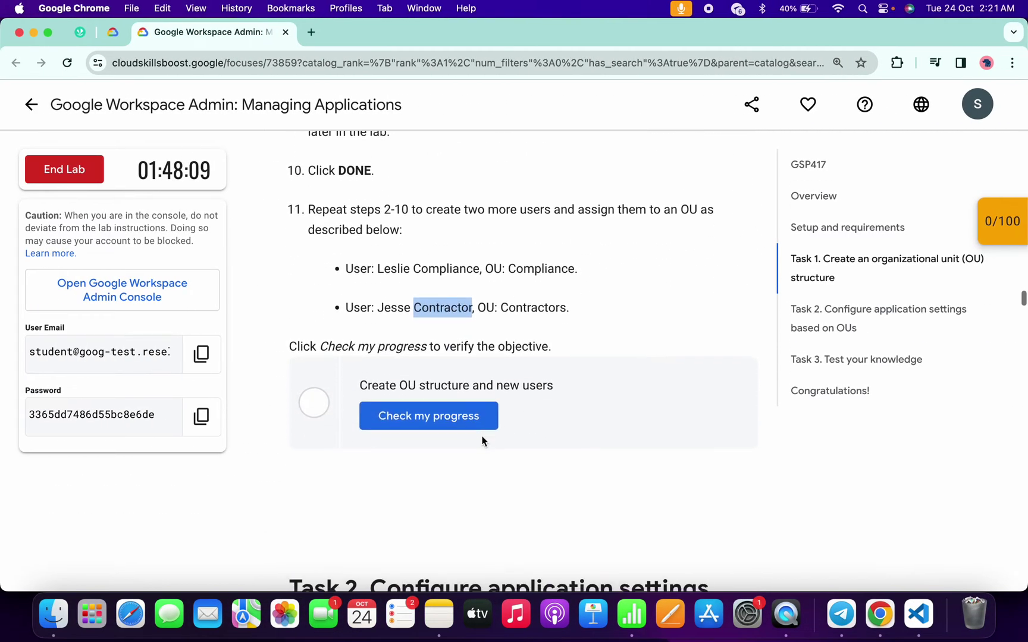
{"action": "left_click", "coordinate": [432, 416]}
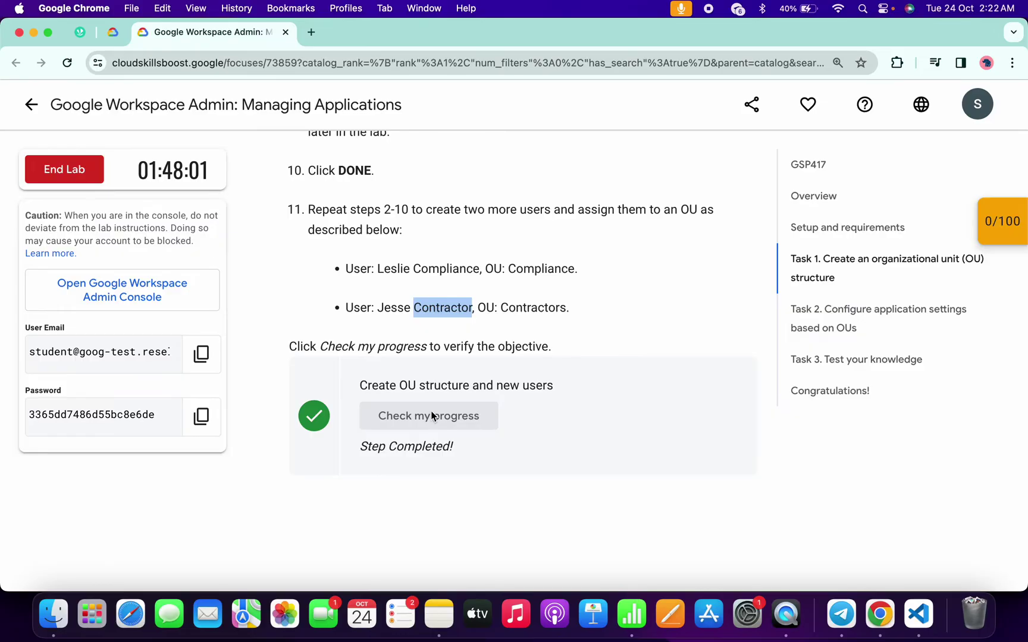
{"action": "scroll", "coordinate": [432, 416], "scroll_direction": "down", "scroll_amount": 5}
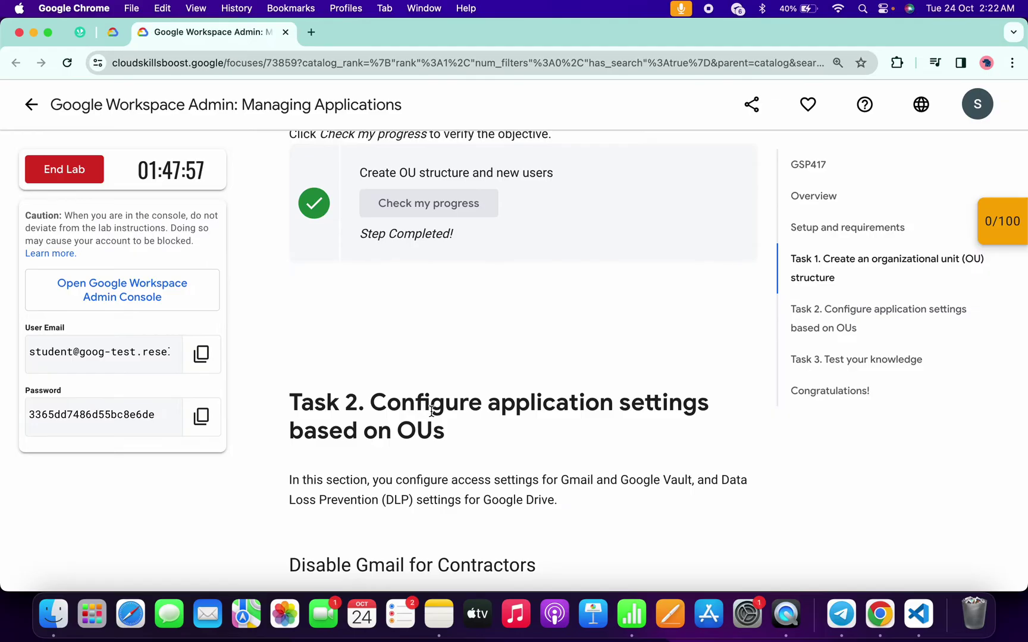
{"action": "scroll", "coordinate": [433, 410], "scroll_direction": "down", "scroll_amount": 10}
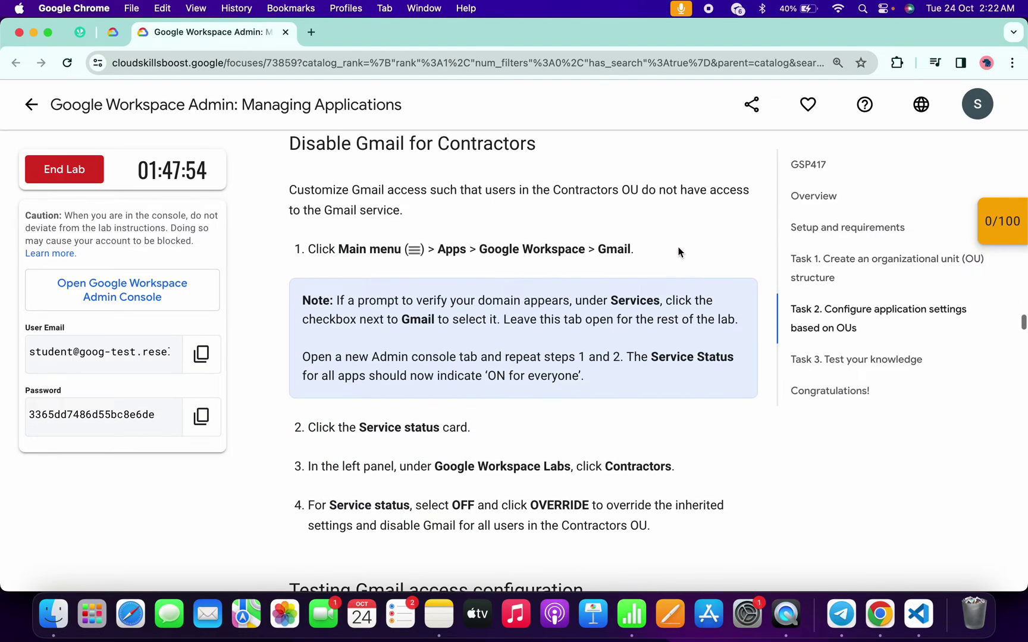
Search for Gmail and override its service status to OFF for the Contractors unit.
{"action": "double_click", "coordinate": [618, 250]}
{"action": "key", "text": "super+c"}
{"action": "key", "text": "ctrl+Right"}
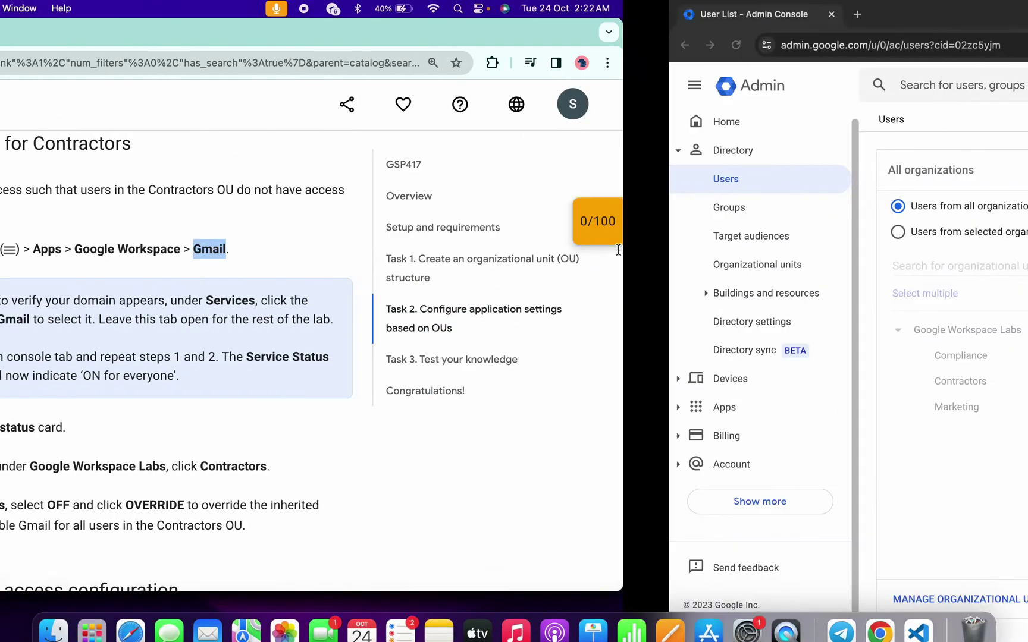
{"action": "left_click", "coordinate": [432, 74]}
{"action": "key", "text": "super+v"}
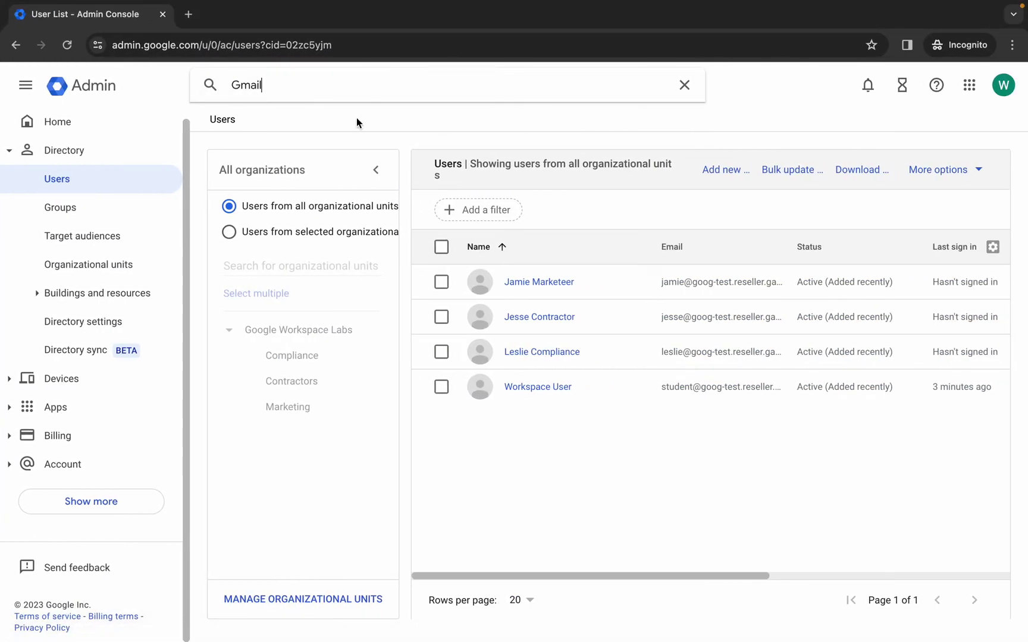
{"action": "key", "text": "Return"}
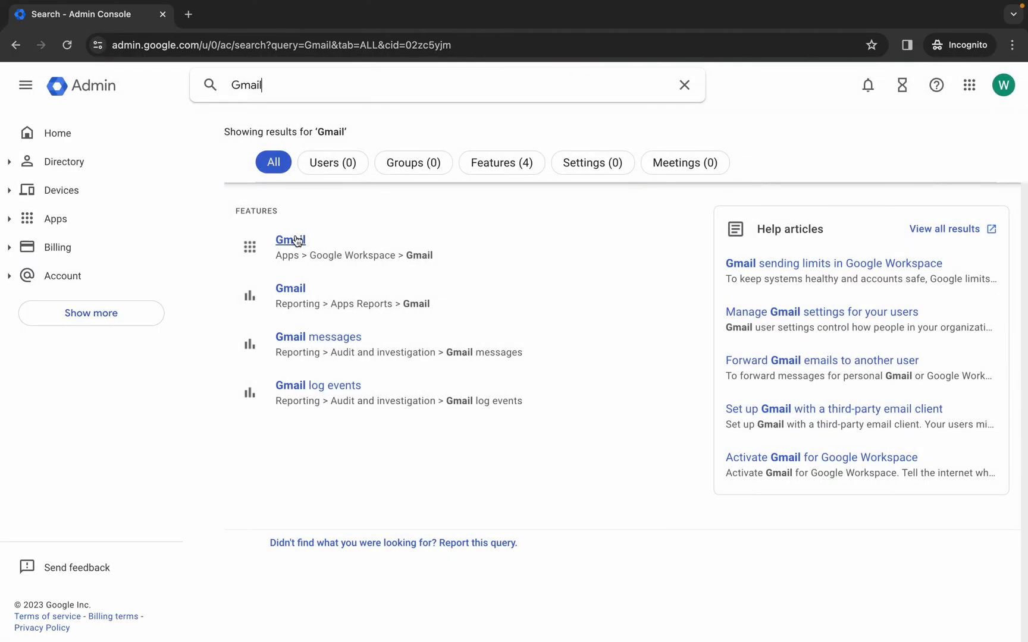
{"action": "left_click", "coordinate": [297, 241]}
{"action": "key", "text": "ctrl+Left"}
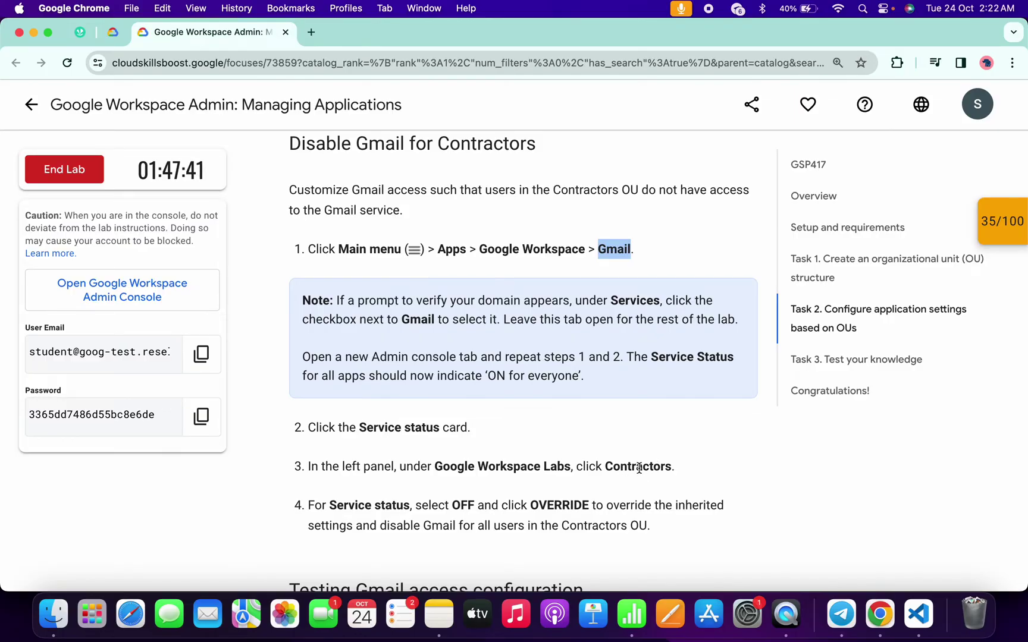
{"action": "key", "text": "ctrl+Right"}
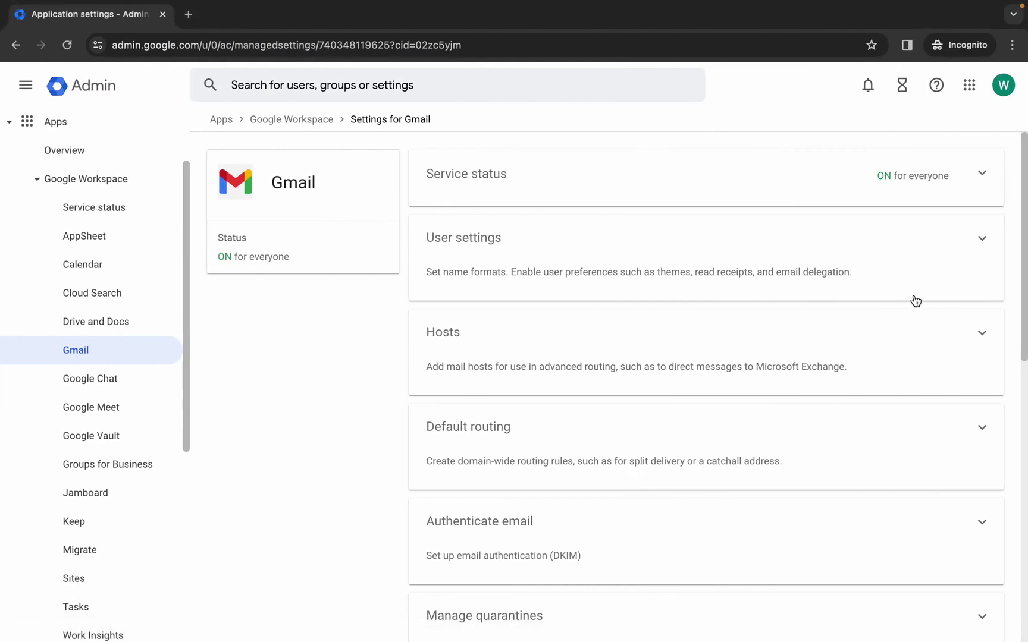
{"action": "left_click", "coordinate": [604, 182]}
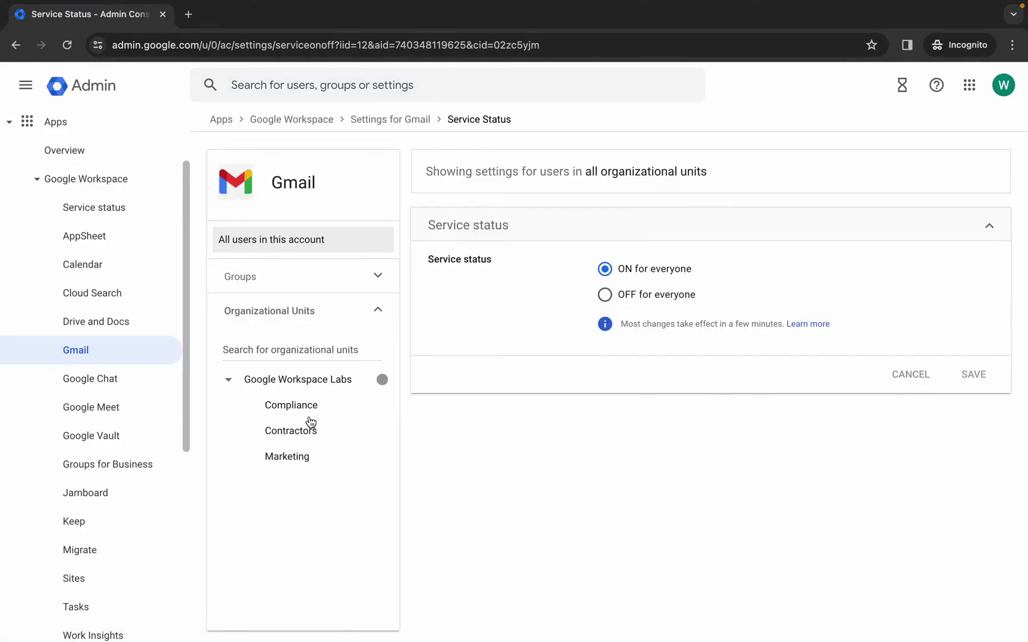
{"action": "left_click", "coordinate": [292, 432]}
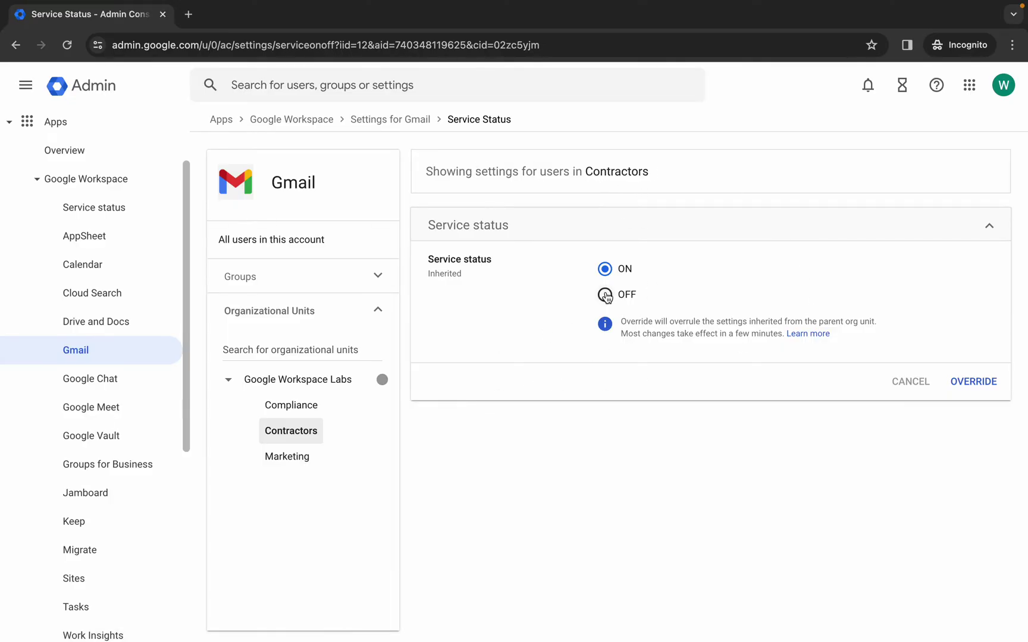
{"action": "left_click", "coordinate": [605, 295]}
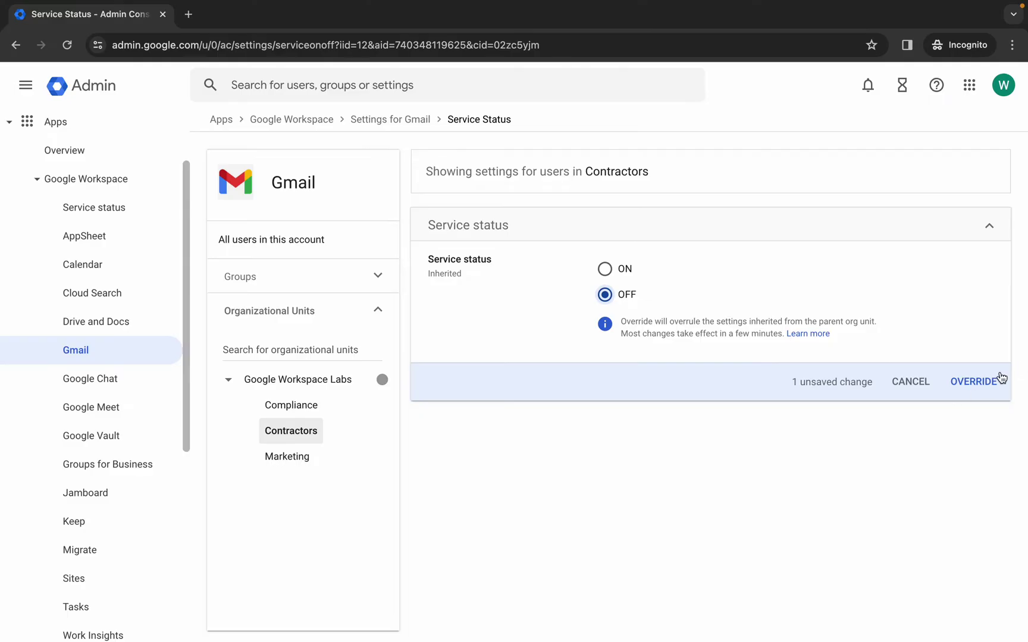
{"action": "left_click", "coordinate": [974, 381]}
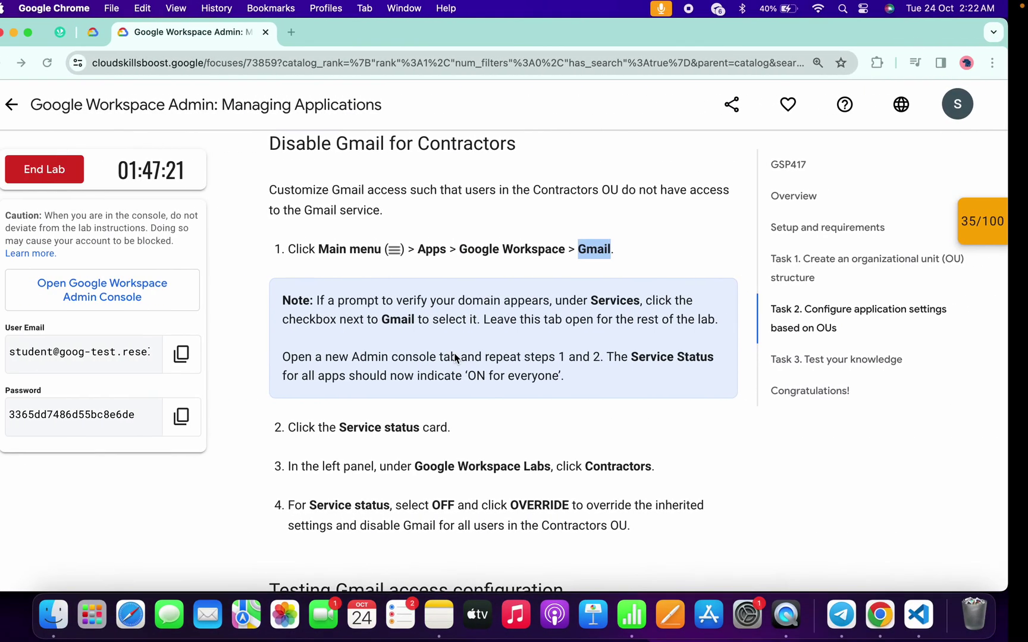
{"action": "scroll", "coordinate": [454, 357], "scroll_direction": "down", "scroll_amount": 15}
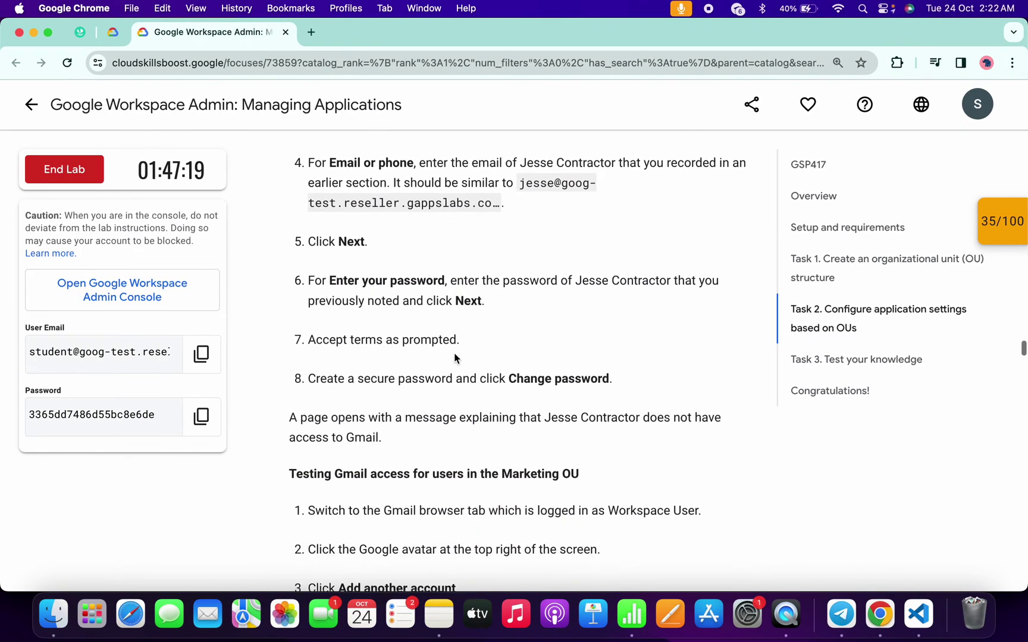
Run the Disable Gmail progress check, then copy 'Google Vault' from the Vault instructions.
{"action": "scroll", "coordinate": [455, 357], "scroll_direction": "down", "scroll_amount": 10}
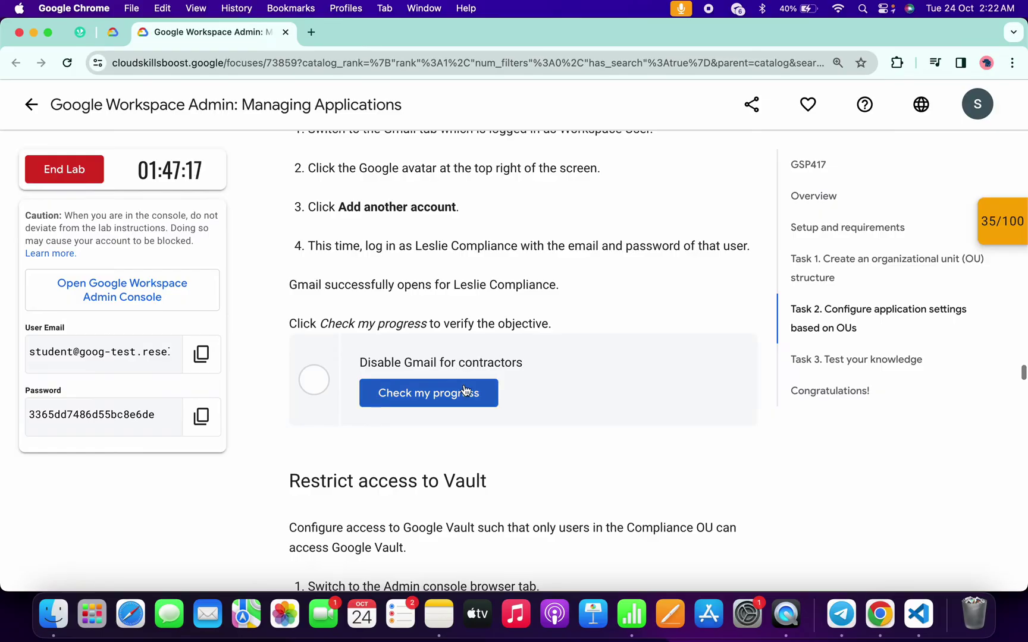
{"action": "left_click", "coordinate": [465, 392]}
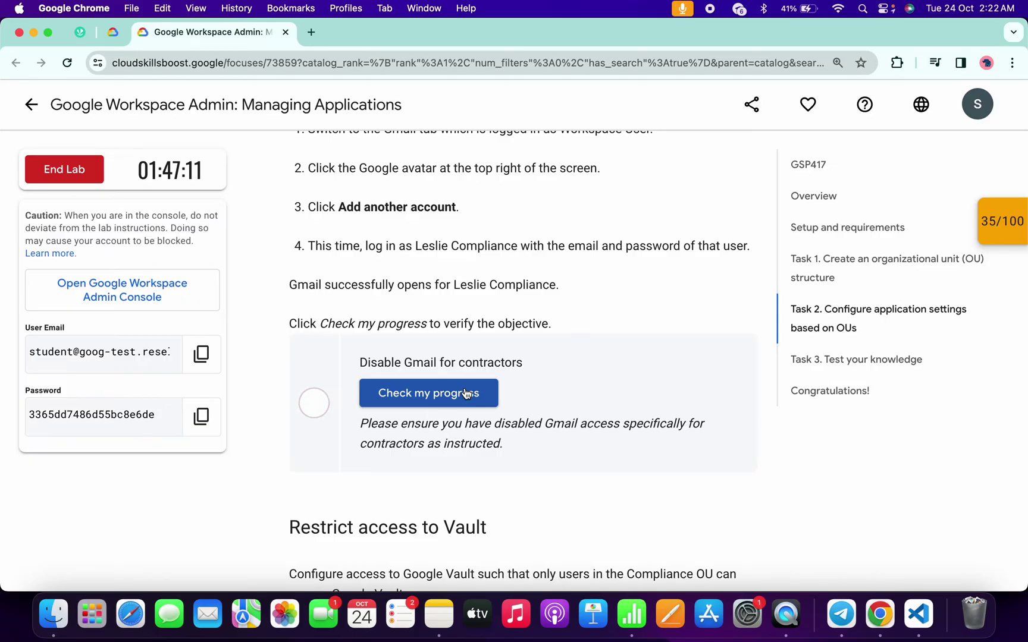
{"action": "scroll", "coordinate": [465, 393], "scroll_direction": "down", "scroll_amount": 5}
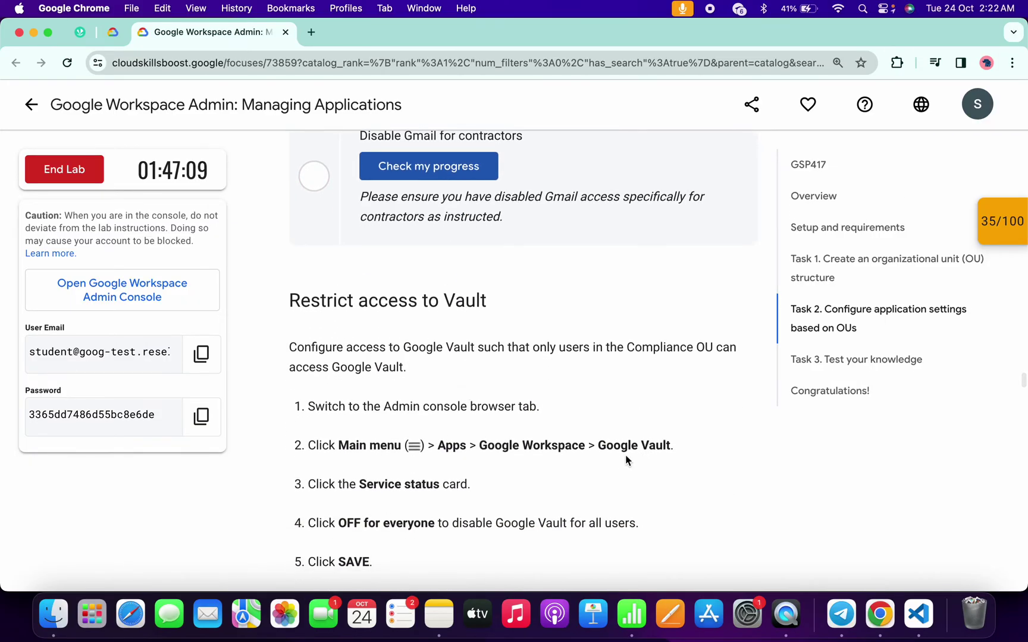
{"action": "left_click_drag", "start_coordinate": [598, 445], "coordinate": [670, 442]}
{"action": "key", "text": "super+c"}
{"action": "key", "text": "ctrl+Right"}
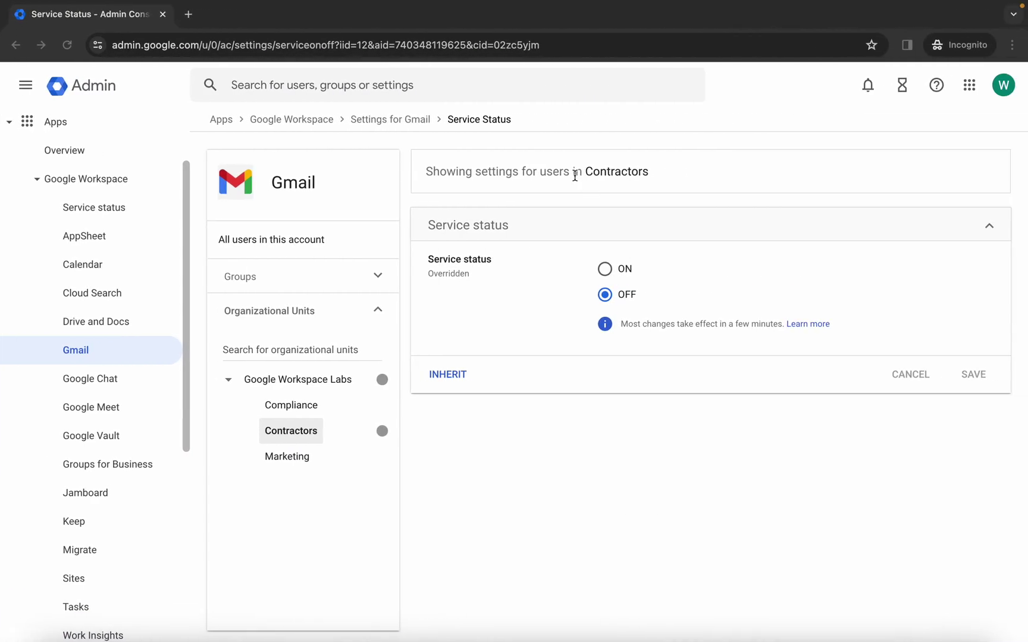
{"action": "left_click", "coordinate": [470, 85]}
Search for Google Vault and save its service status as OFF for everyone.
{"action": "key", "text": "super+v"}
{"action": "key", "text": "Return"}
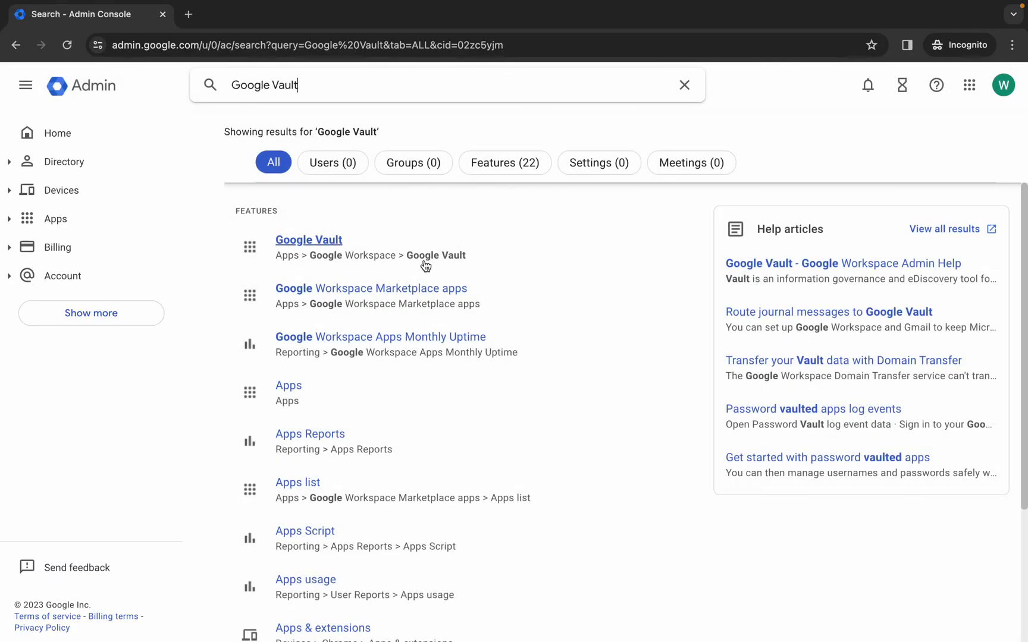
{"action": "left_click", "coordinate": [329, 241]}
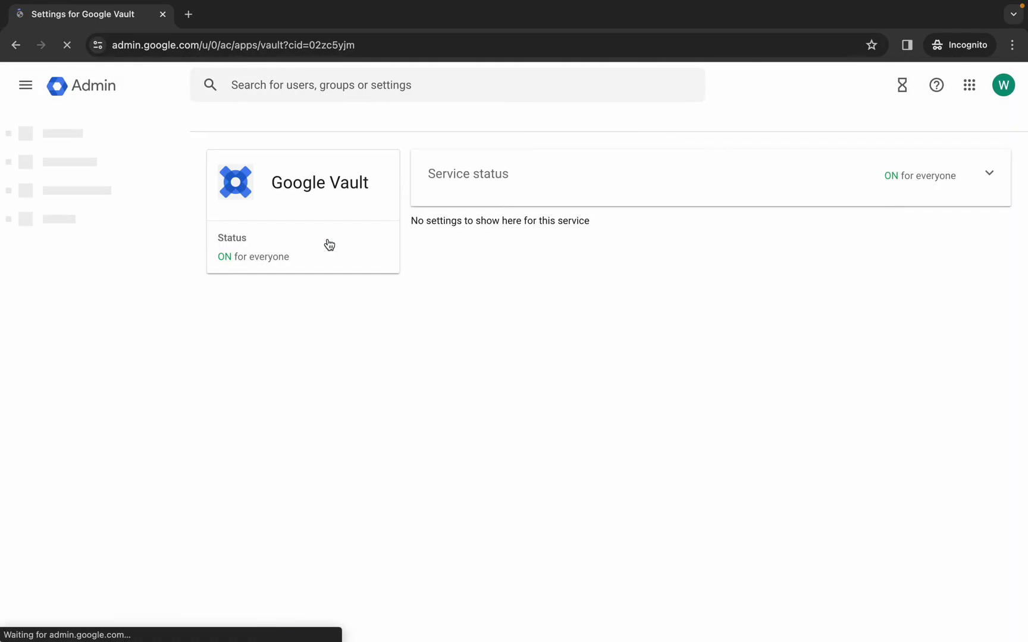
{"action": "left_click", "coordinate": [632, 178]}
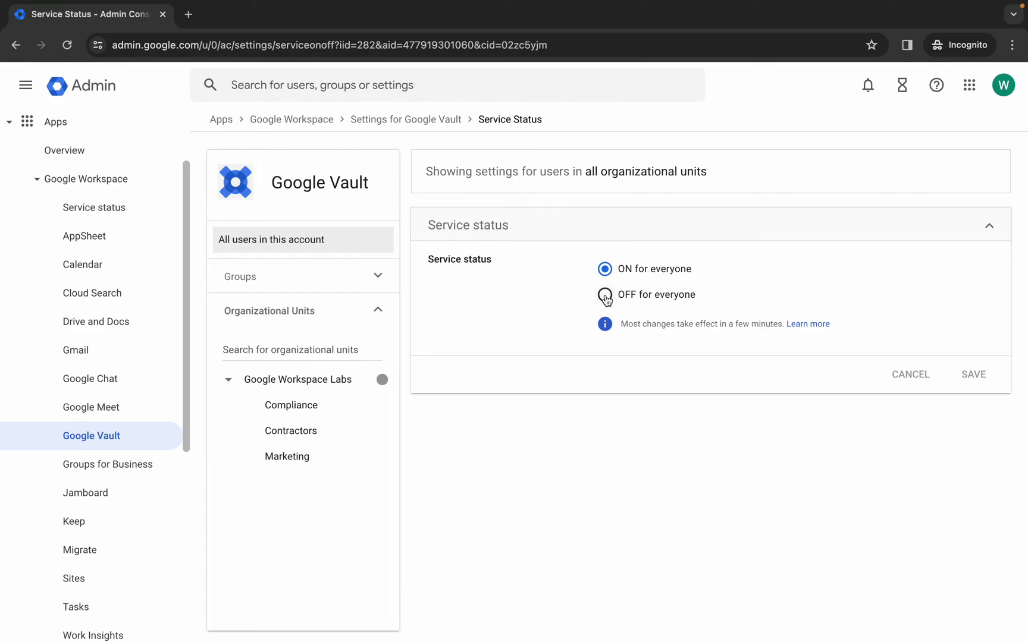
{"action": "left_click", "coordinate": [605, 295]}
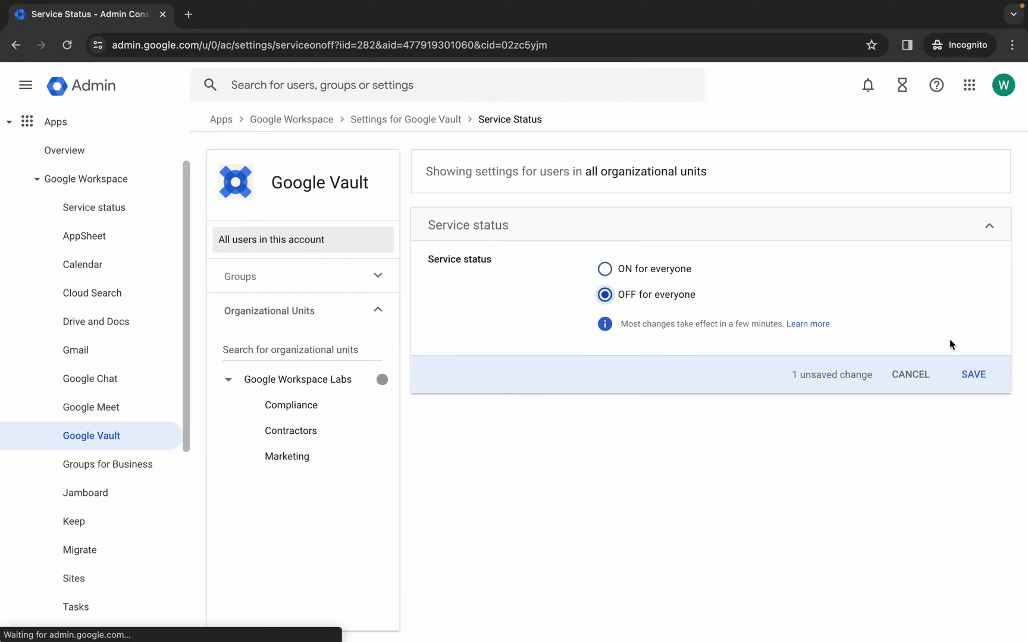
{"action": "left_click", "coordinate": [974, 375]}
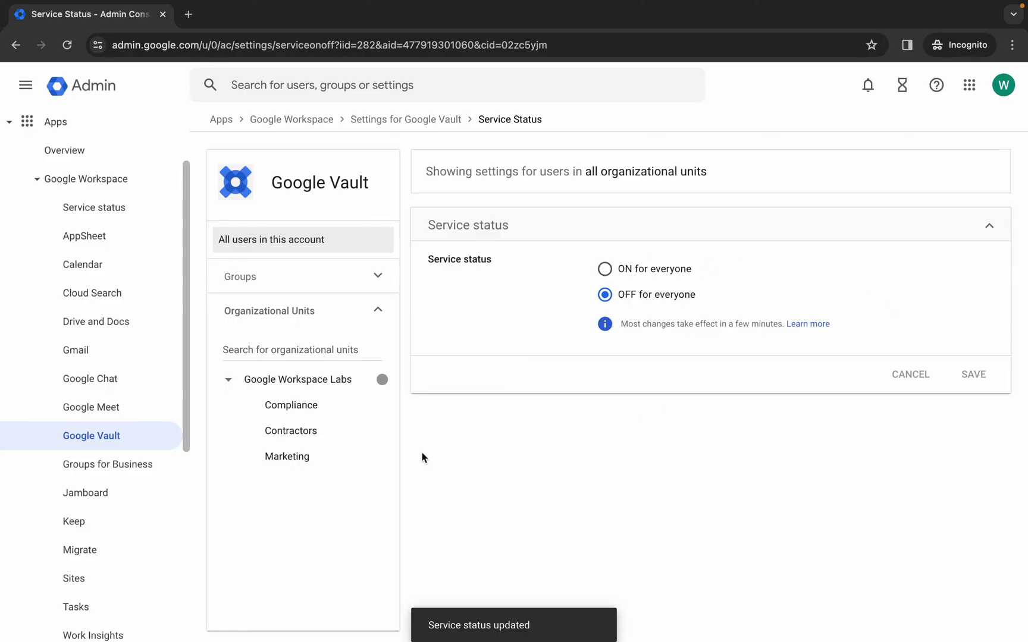
Override Google Vault to ON for the Compliance unit and confirm.
{"action": "left_click", "coordinate": [278, 411]}
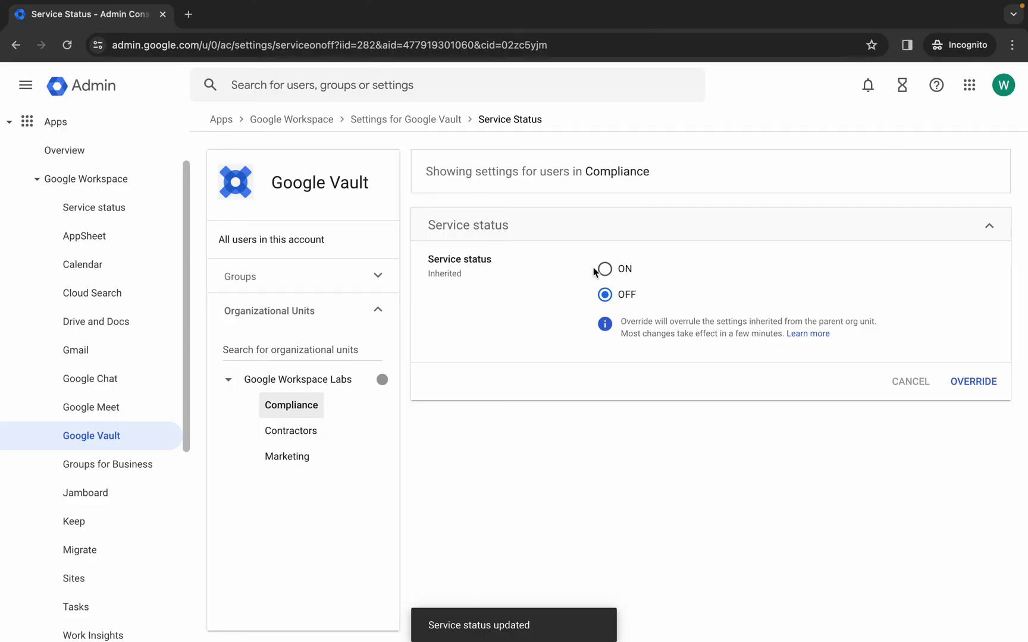
{"action": "left_click", "coordinate": [609, 271]}
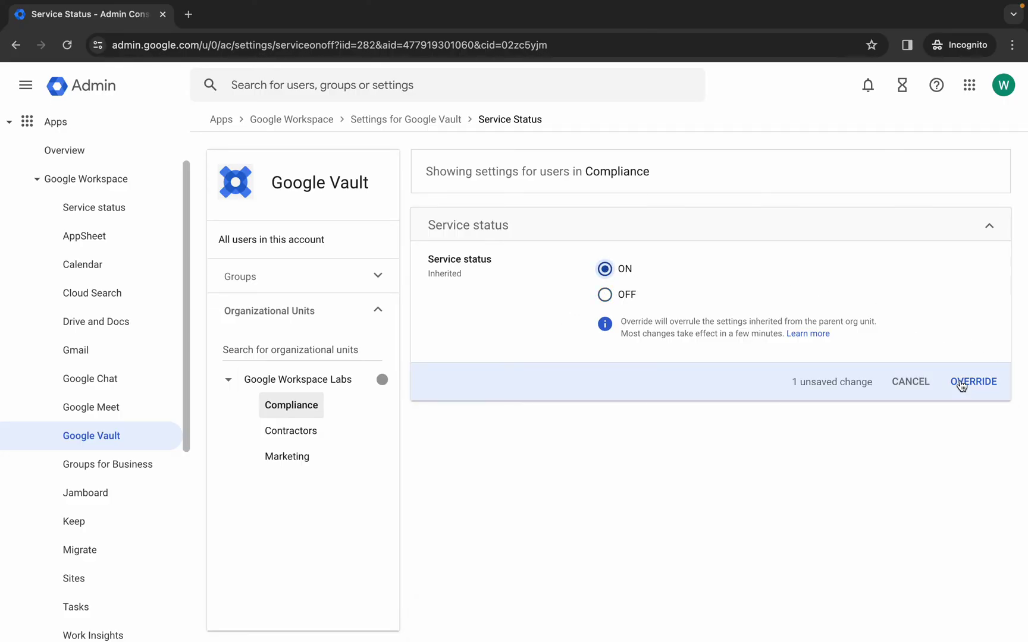
{"action": "left_click", "coordinate": [961, 384]}
{"action": "left_click", "coordinate": [687, 433]}
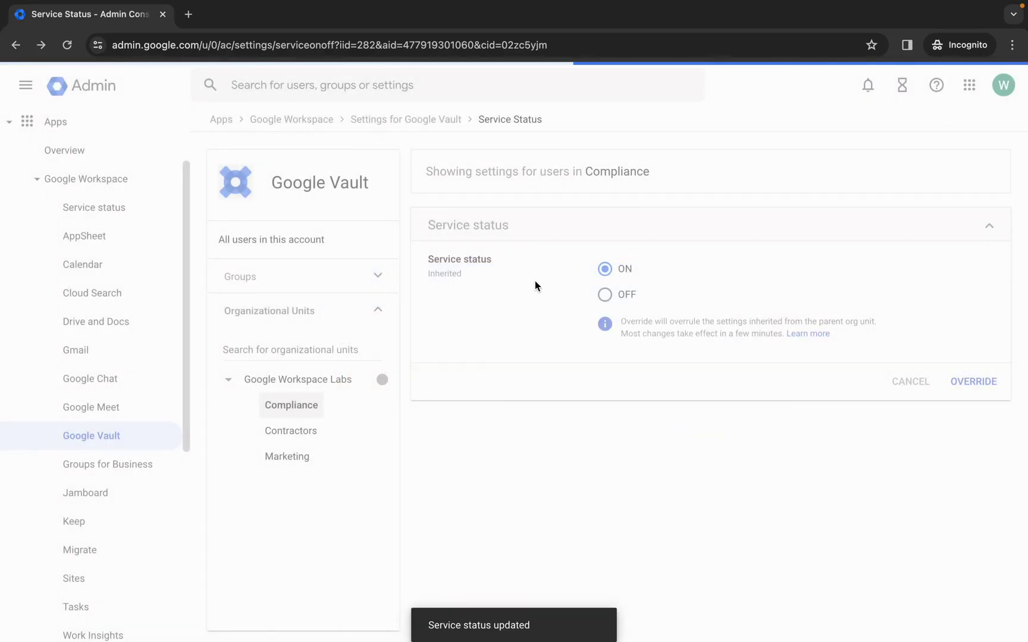
{"action": "key", "text": "ctrl+Left"}
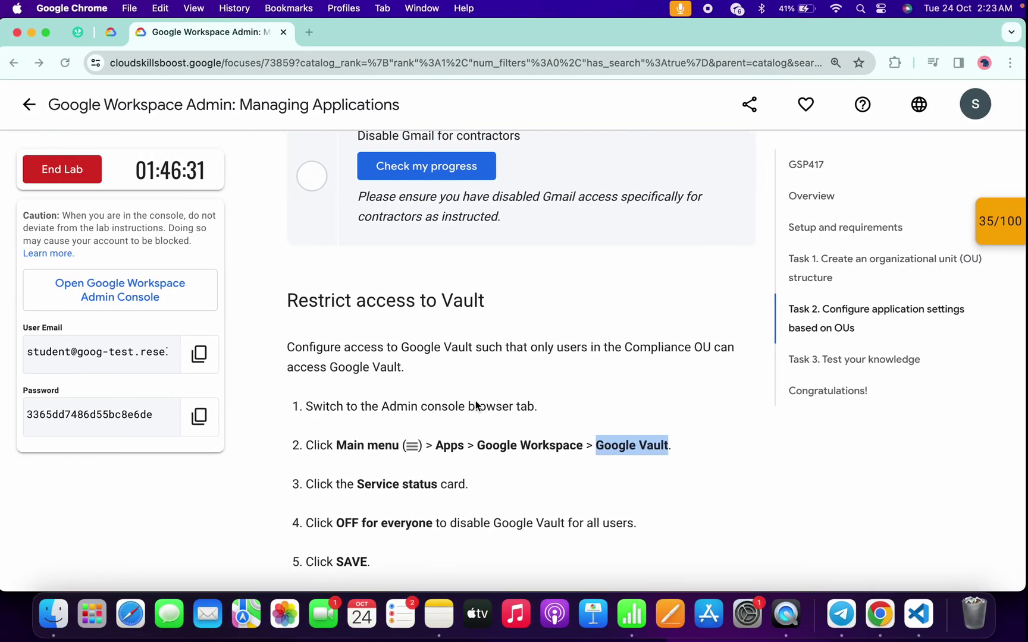
Rerun the Disable Gmail for contractors progress check.
{"action": "scroll", "coordinate": [454, 280], "scroll_direction": "up", "scroll_amount": 3}
{"action": "left_click", "coordinate": [438, 254]}
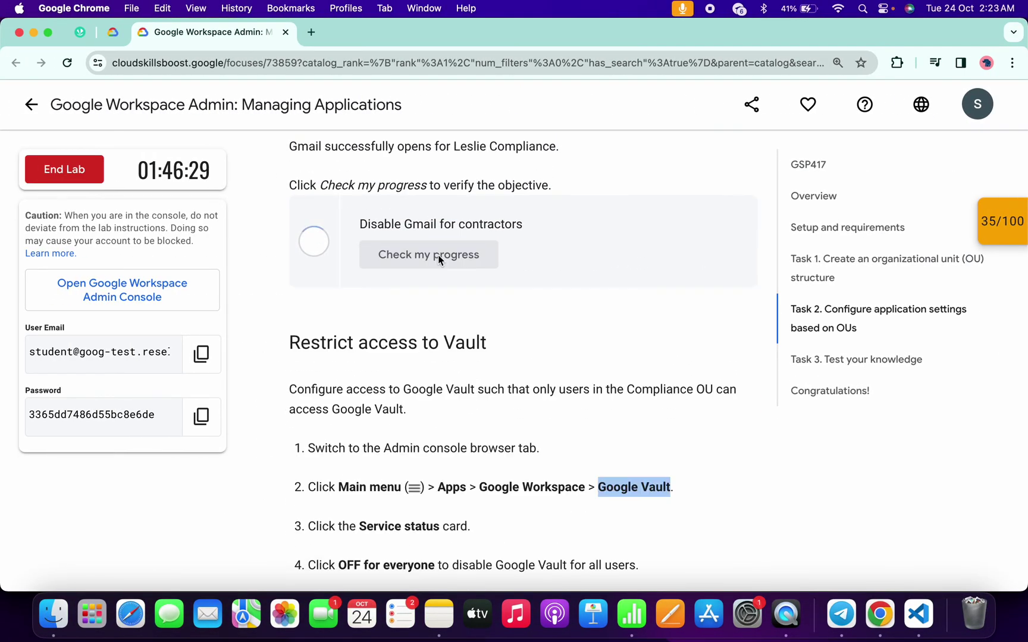